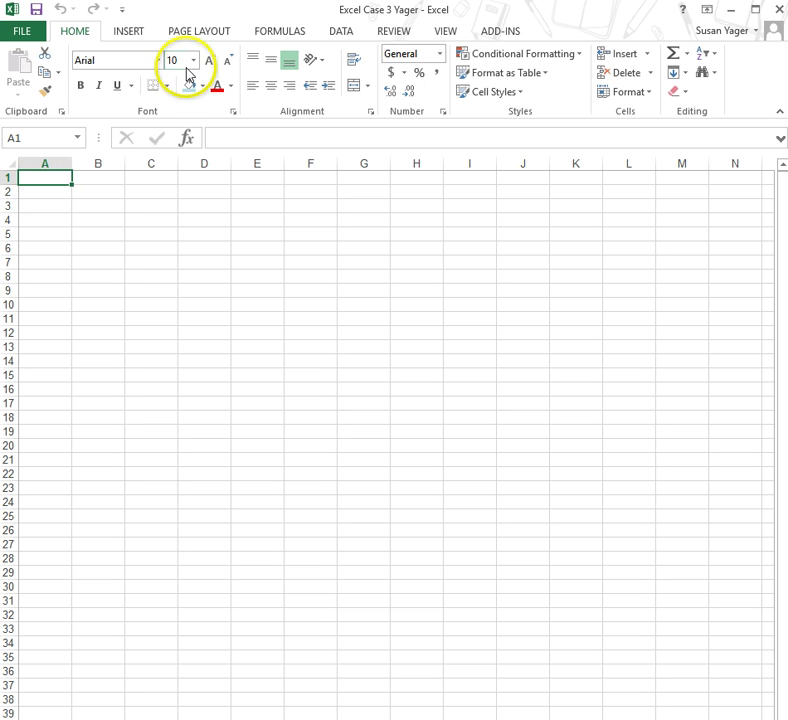
- Start an external data import through Microsoft Query with MS Access Database as the data source
{"action": "left_click", "coordinate": [344, 33]}
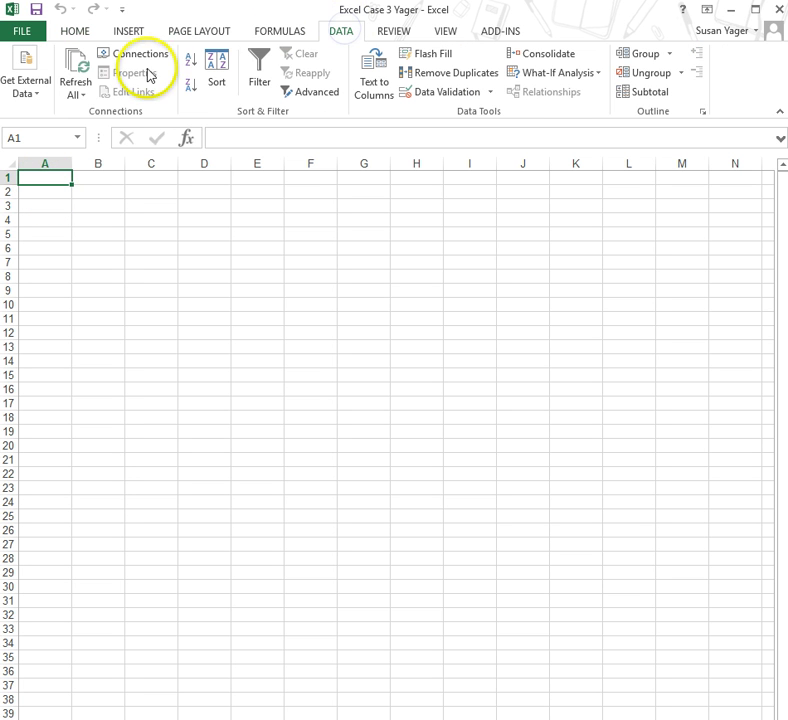
{"action": "left_click", "coordinate": [42, 96]}
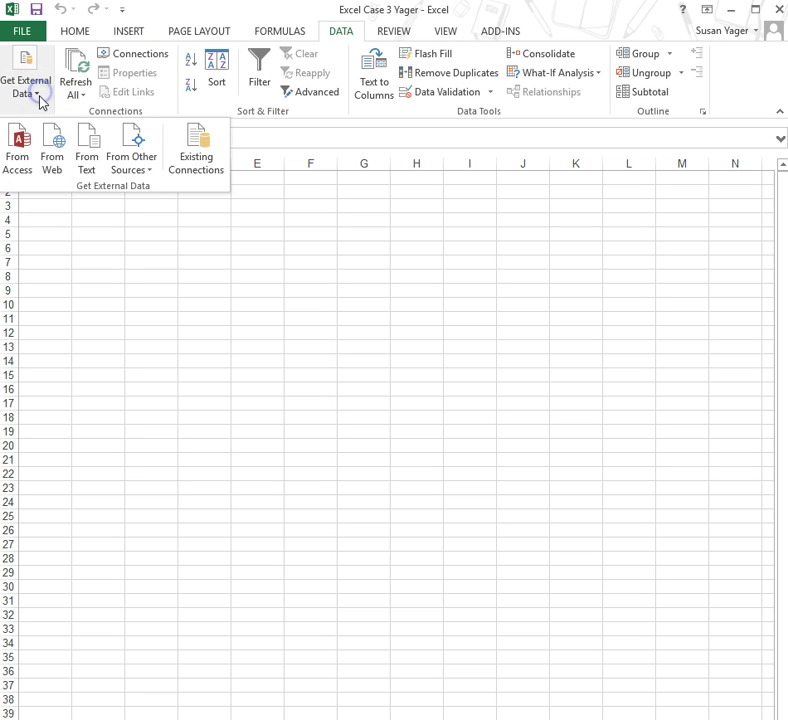
{"action": "left_click", "coordinate": [153, 176]}
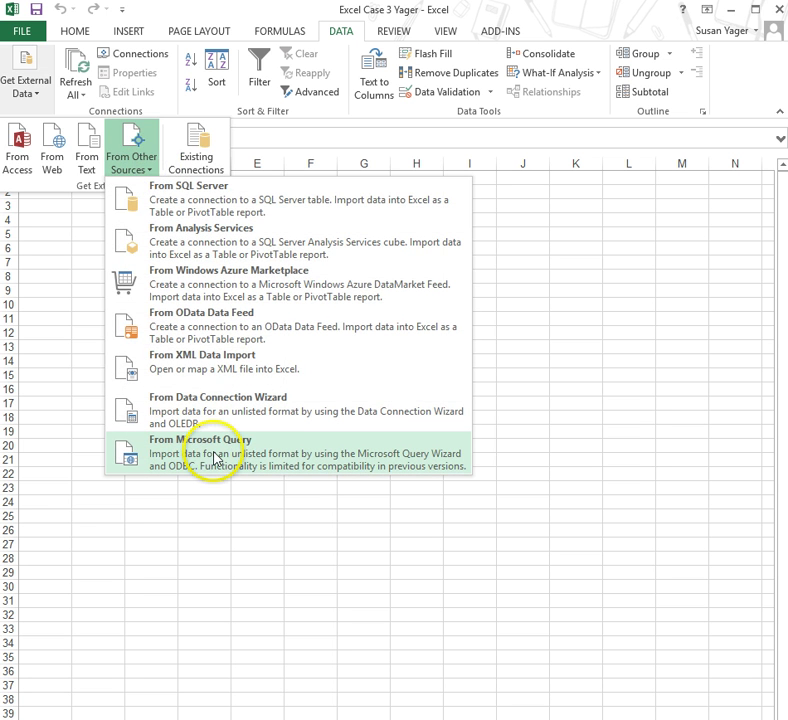
{"action": "left_click", "coordinate": [212, 459]}
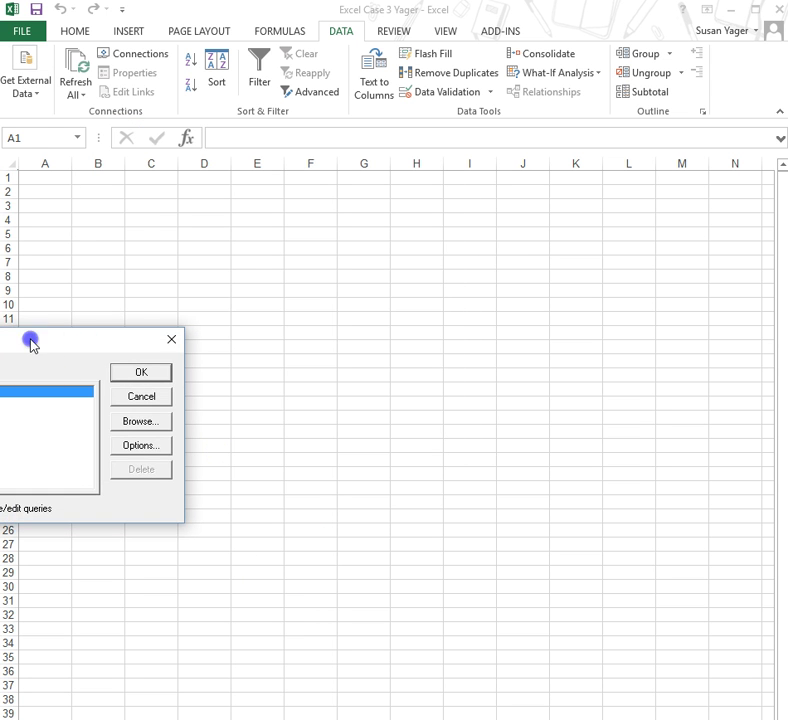
{"action": "left_click_drag", "start_coordinate": [32, 345], "coordinate": [371, 271]}
{"action": "left_click", "coordinate": [224, 341]}
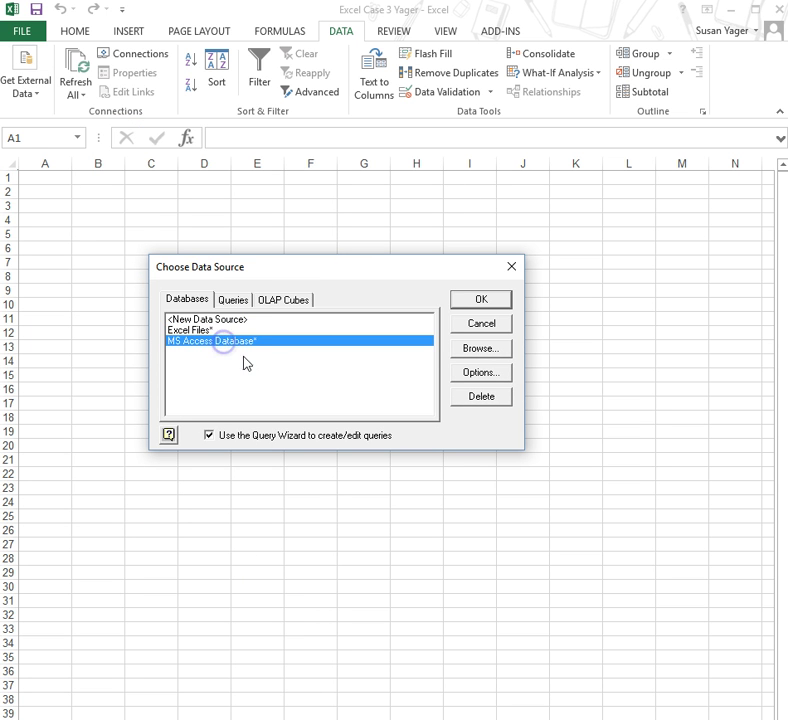
{"action": "left_click", "coordinate": [483, 300]}
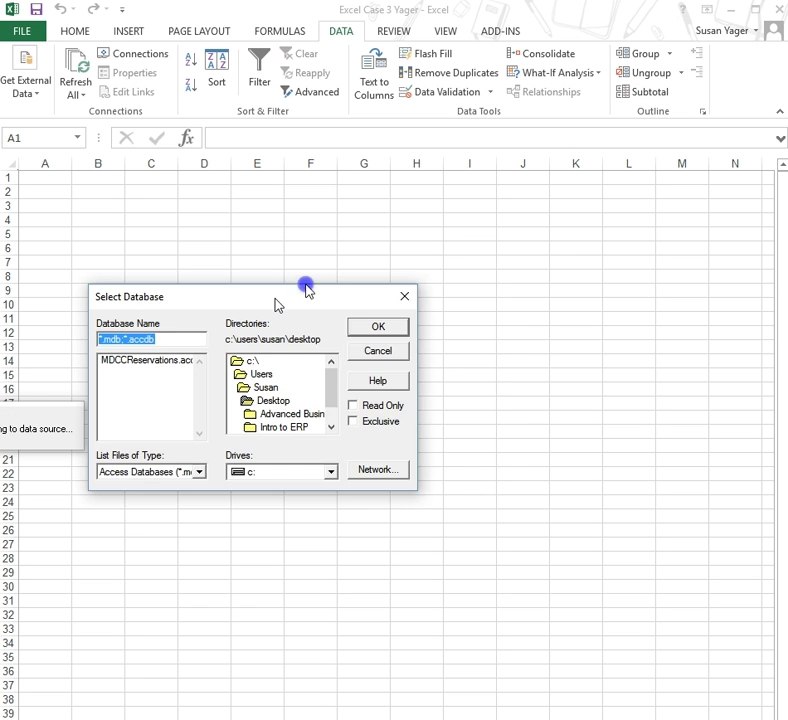
- Select the MDCCReservations.accdb database in the Desktop folder as the file to query
{"action": "left_click_drag", "start_coordinate": [278, 299], "coordinate": [356, 273]}
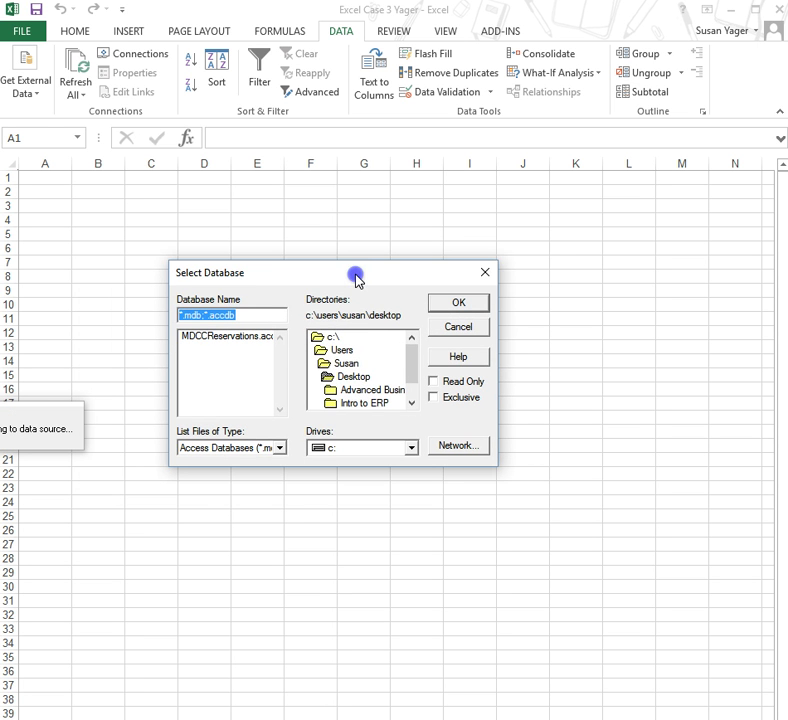
{"action": "double_click", "coordinate": [352, 376]}
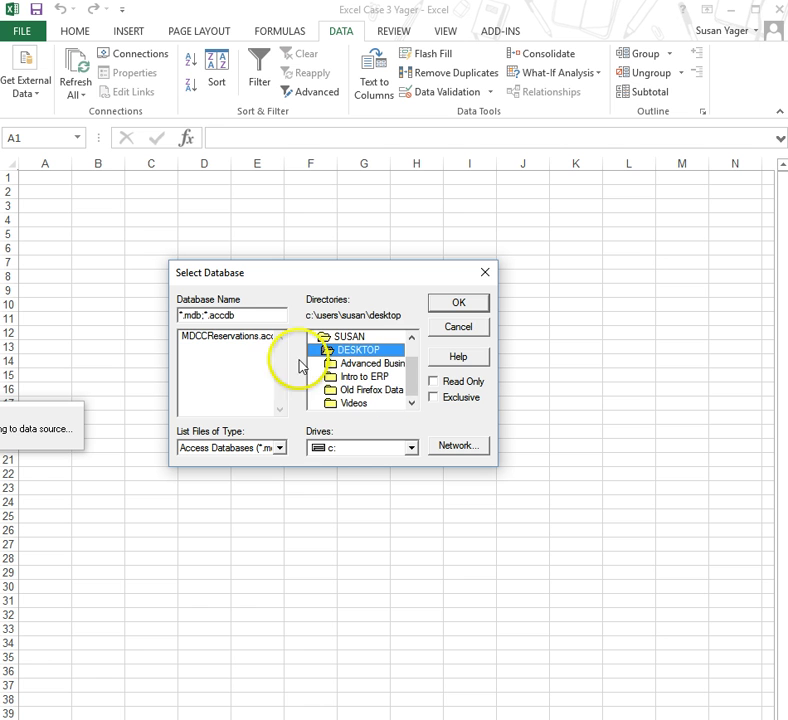
{"action": "left_click", "coordinate": [232, 338]}
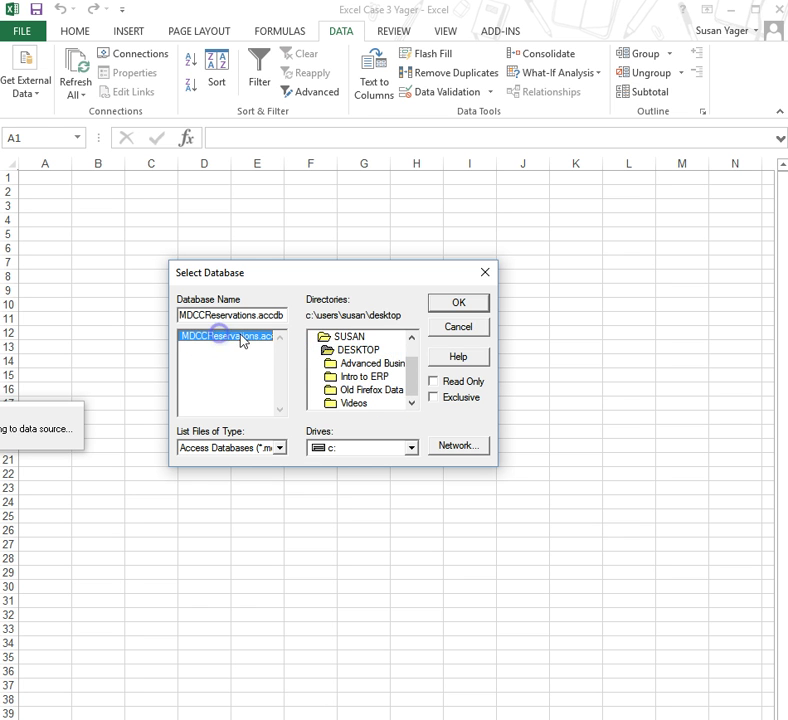
{"action": "left_click", "coordinate": [460, 305]}
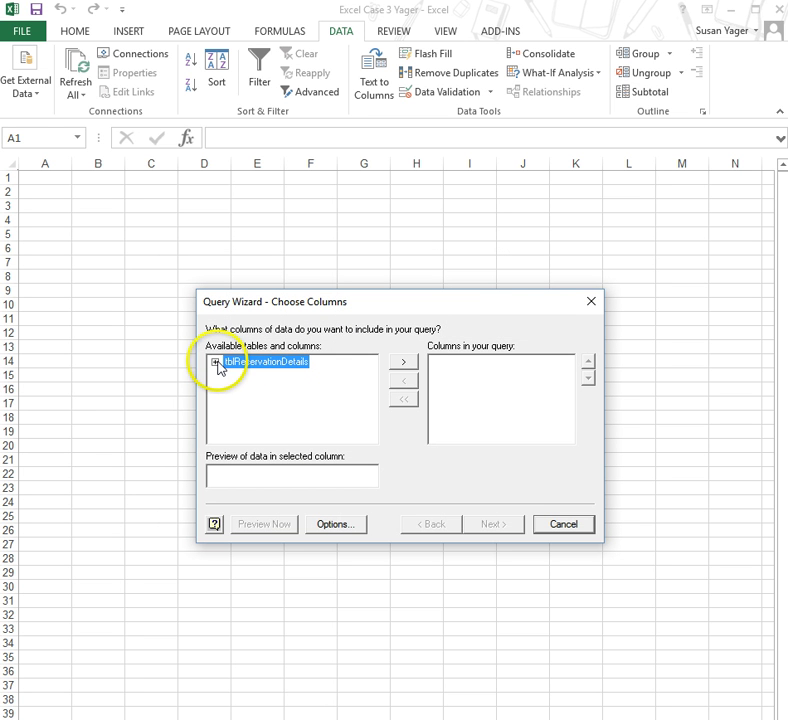
- Include all columns of tblReservationDetails in the query, without any row filter
{"action": "left_click", "coordinate": [215, 364]}
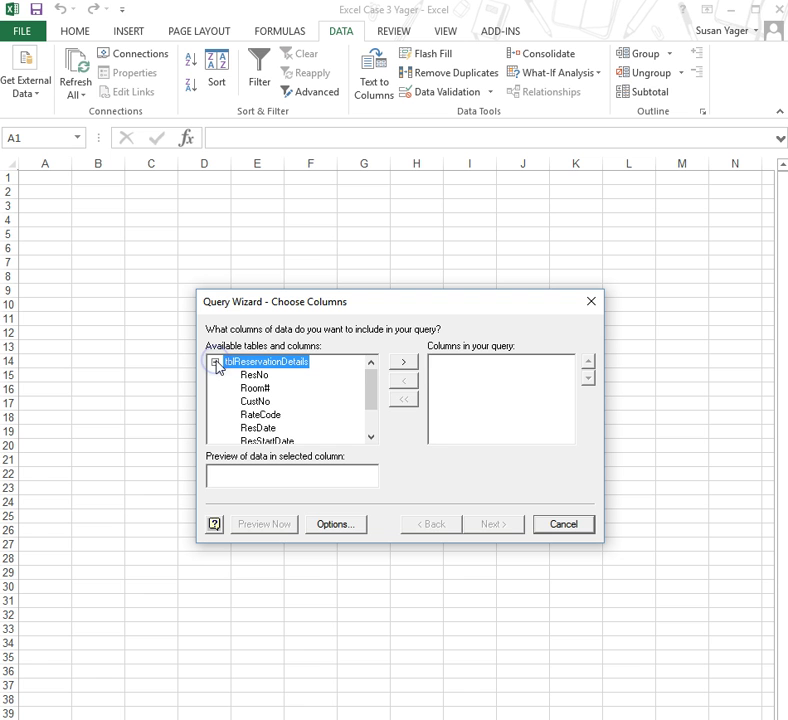
{"action": "left_click", "coordinate": [403, 363]}
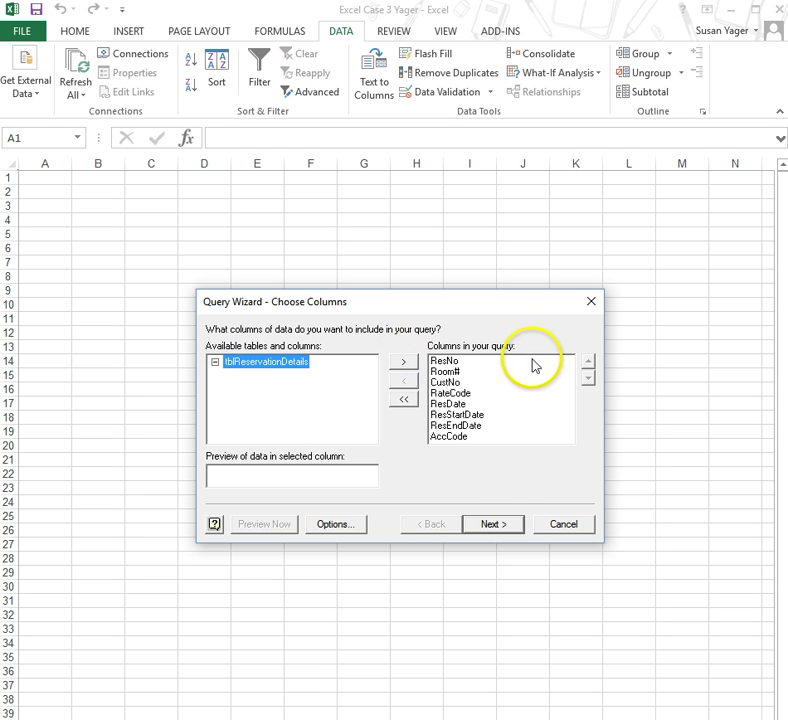
{"action": "left_click", "coordinate": [499, 526]}
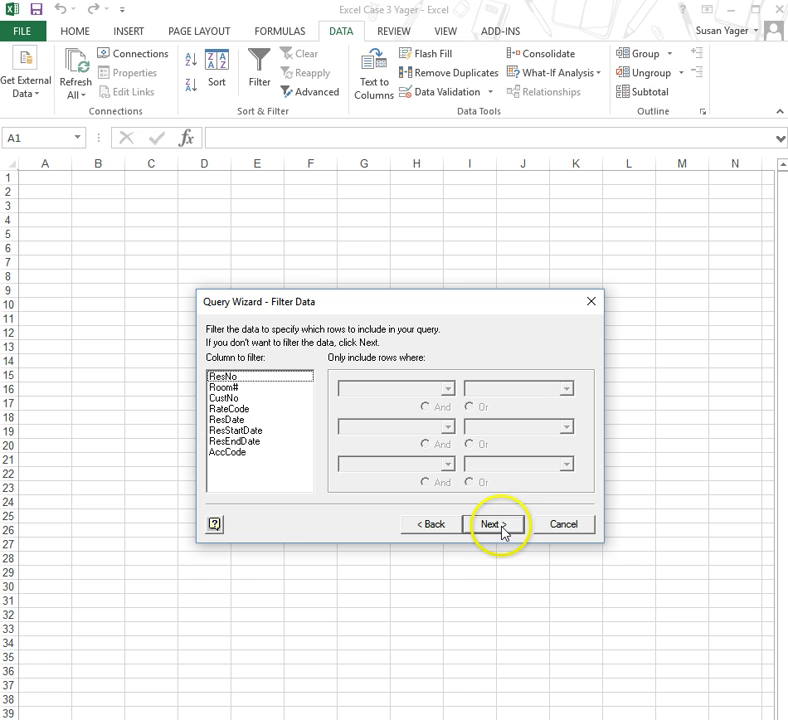
{"action": "left_click", "coordinate": [501, 528]}
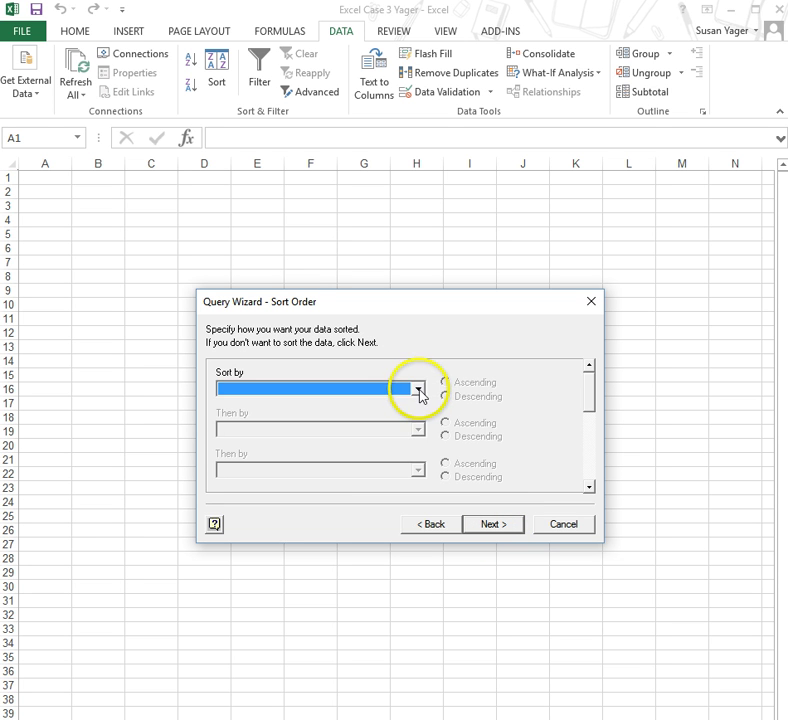
- Sort the query by Room# ascending and import the data as a table into the existing worksheet at $A$1
{"action": "left_click", "coordinate": [419, 390]}
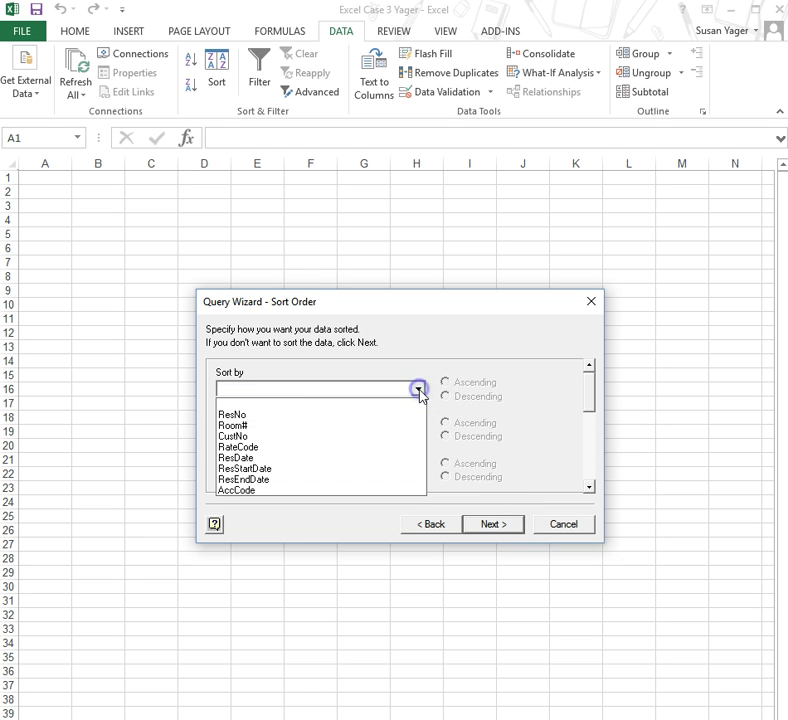
{"action": "left_click", "coordinate": [242, 426]}
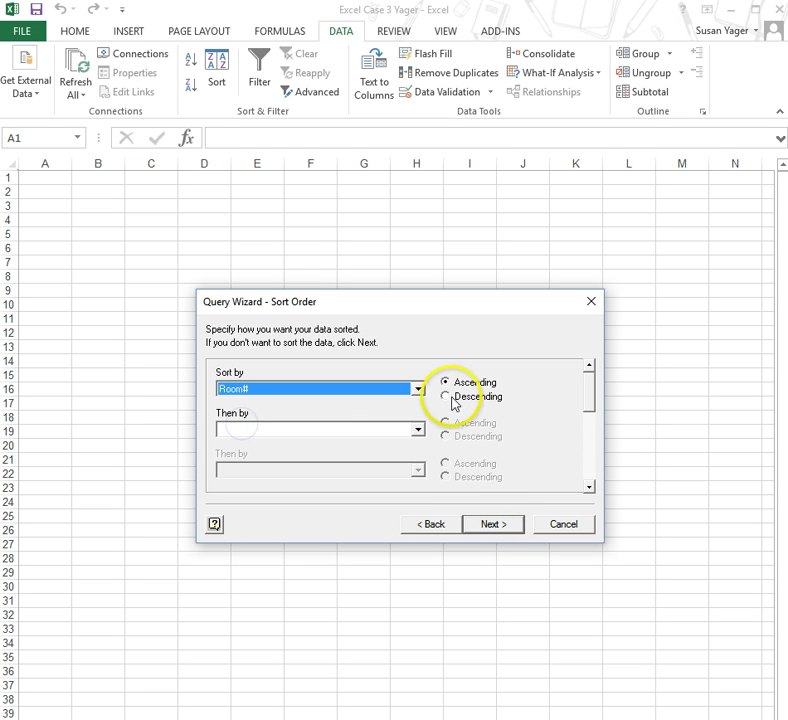
{"action": "left_click", "coordinate": [494, 527]}
{"action": "left_click", "coordinate": [488, 525]}
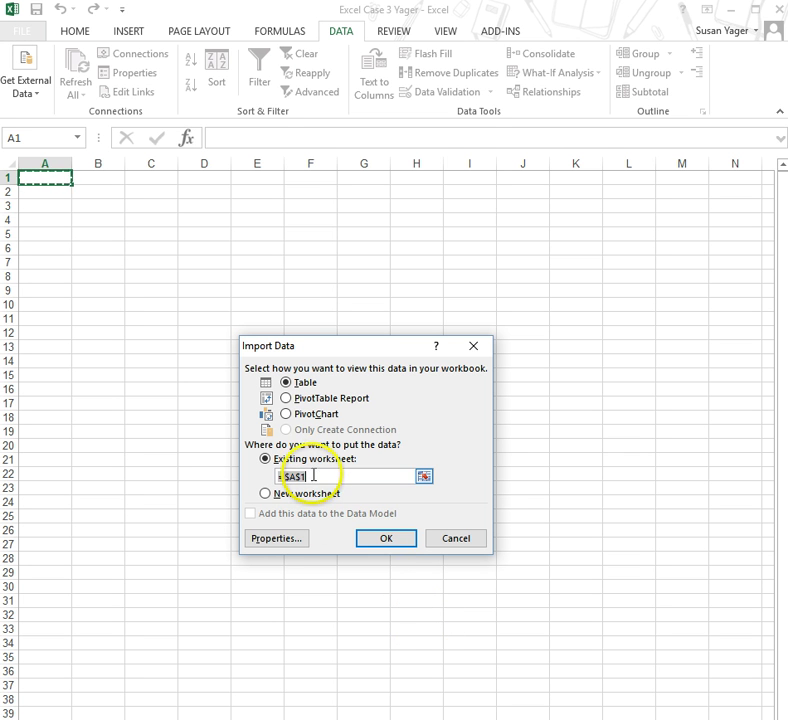
{"action": "left_click", "coordinate": [388, 538]}
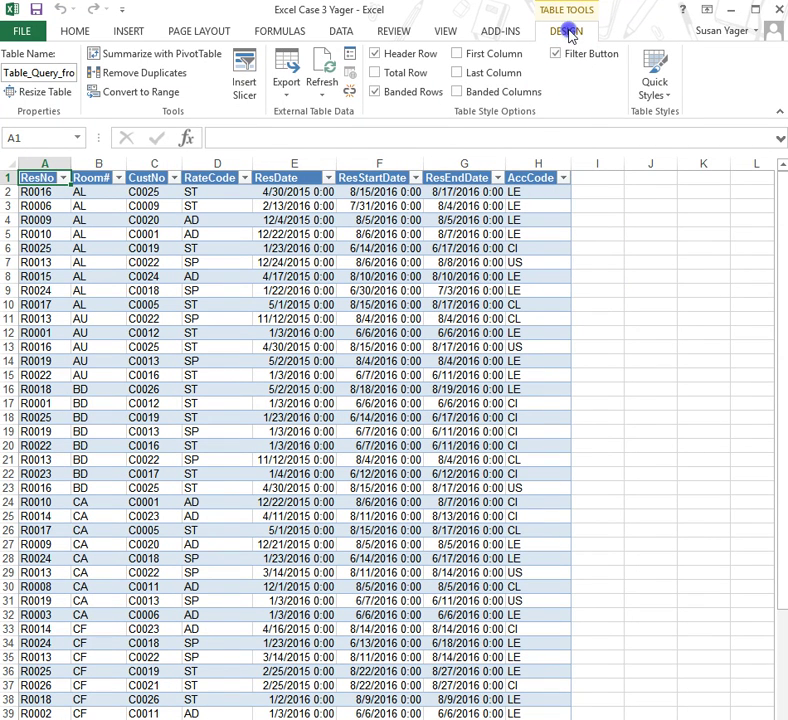
- Turn off the banded rows and the header row of the imported reservation table
{"action": "left_click", "coordinate": [376, 92]}
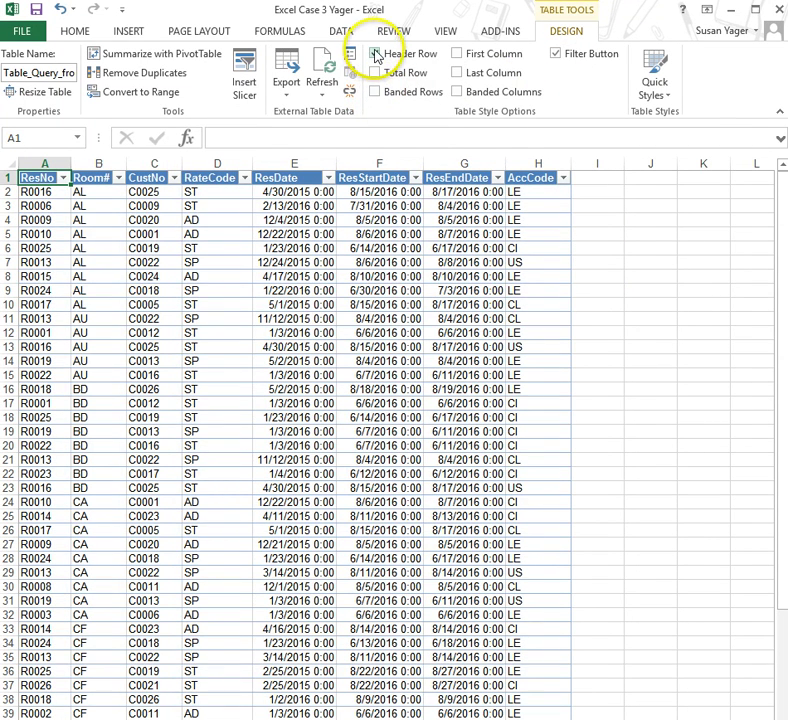
{"action": "left_click", "coordinate": [375, 55]}
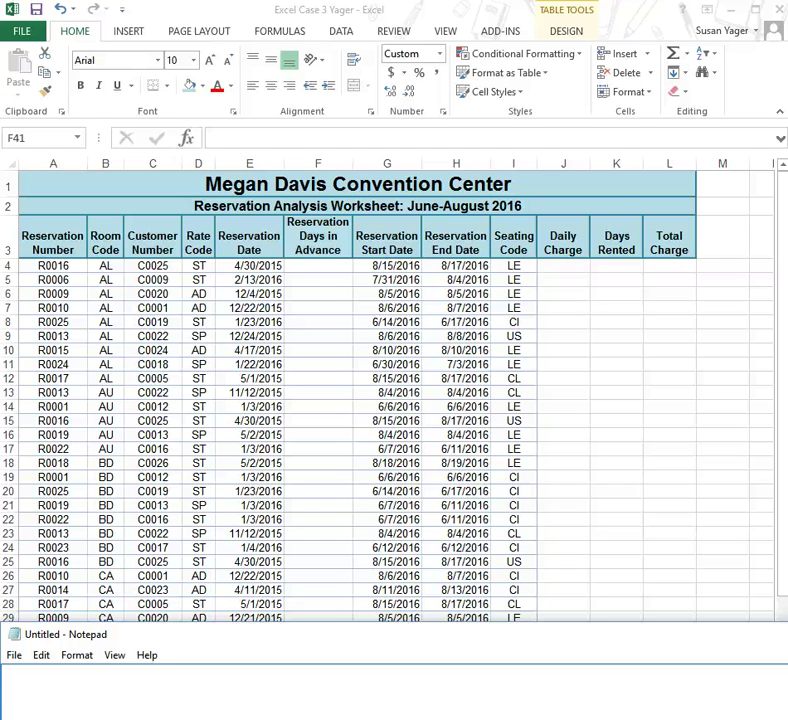
- In Notepad, draft =IF(D4="AD",VLOOKUP(B4,RateData,3,0),IF(D4="ST",VLOOKUP(B4,RateData,4,0),IF(D4="SP",VLOOKUP(B4,RateData,5,0) as the daily charge formula
{"action": "type", "text": "=IF("}
{"action": "type", "text": "D4=\"AD\","}
{"action": "type", "text": "VL"}
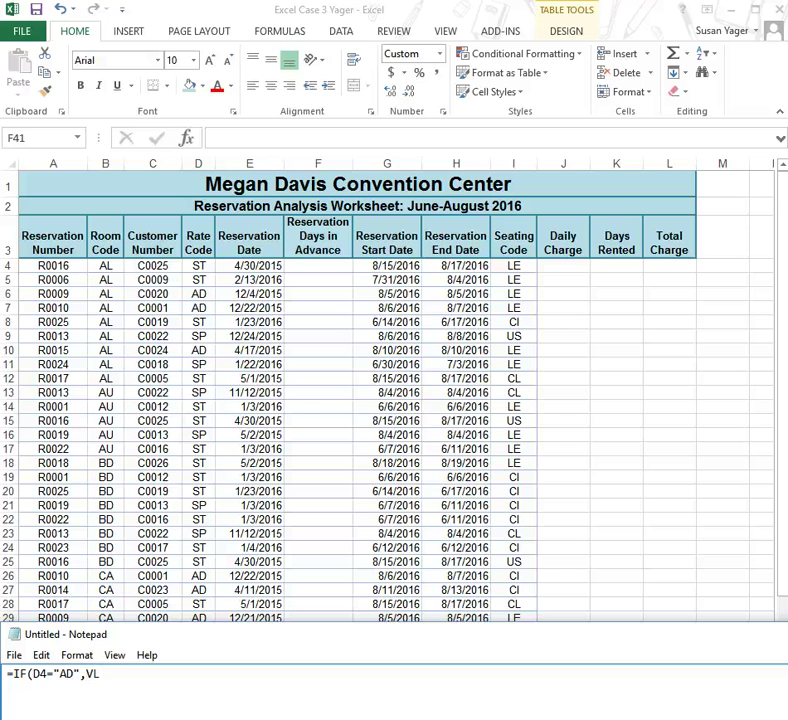
{"action": "type", "text": "OOKUP(B4,RateD"}
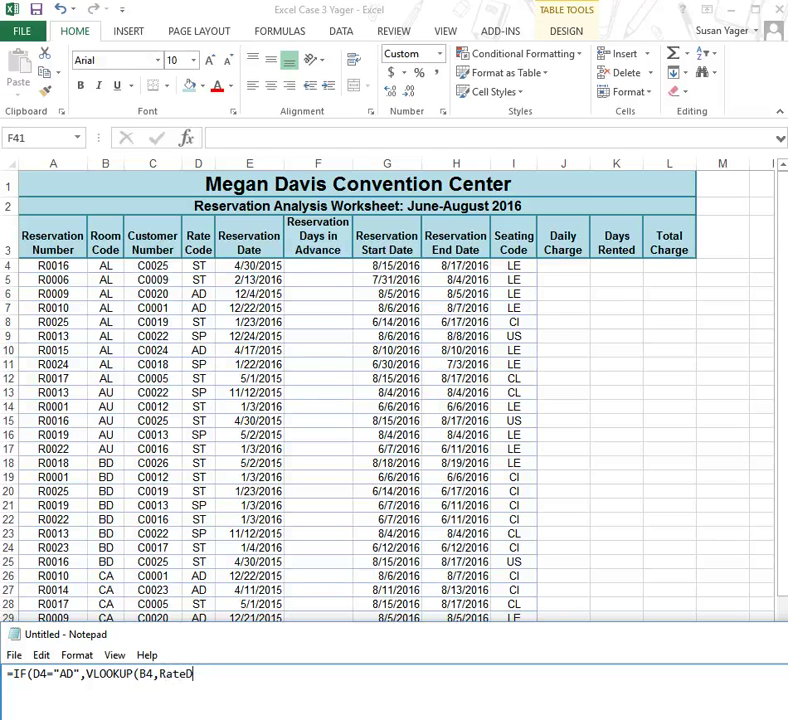
{"action": "type", "text": "ata,3,0),IF("}
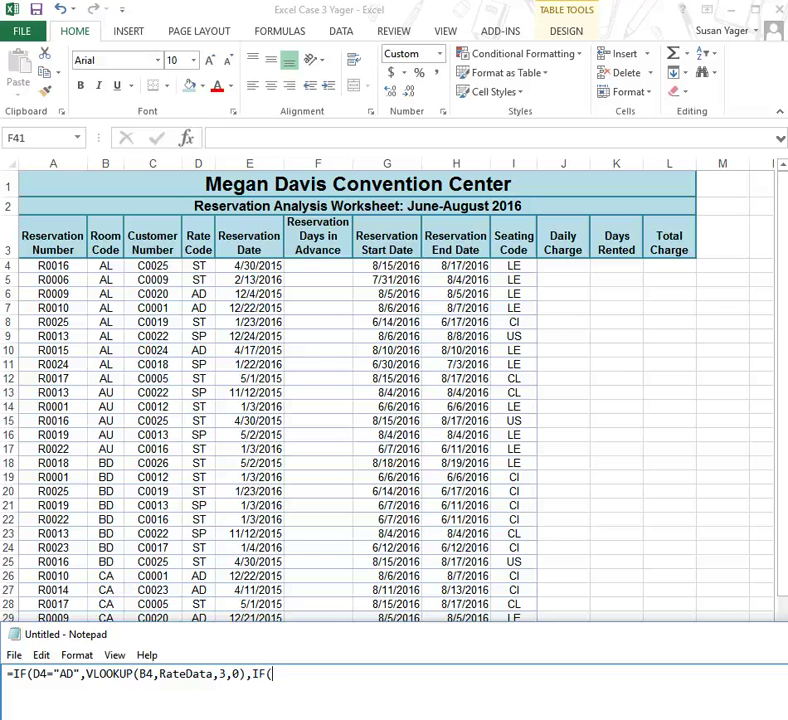
{"action": "type", "text": "D4=\"ST\",VLOOKUP"}
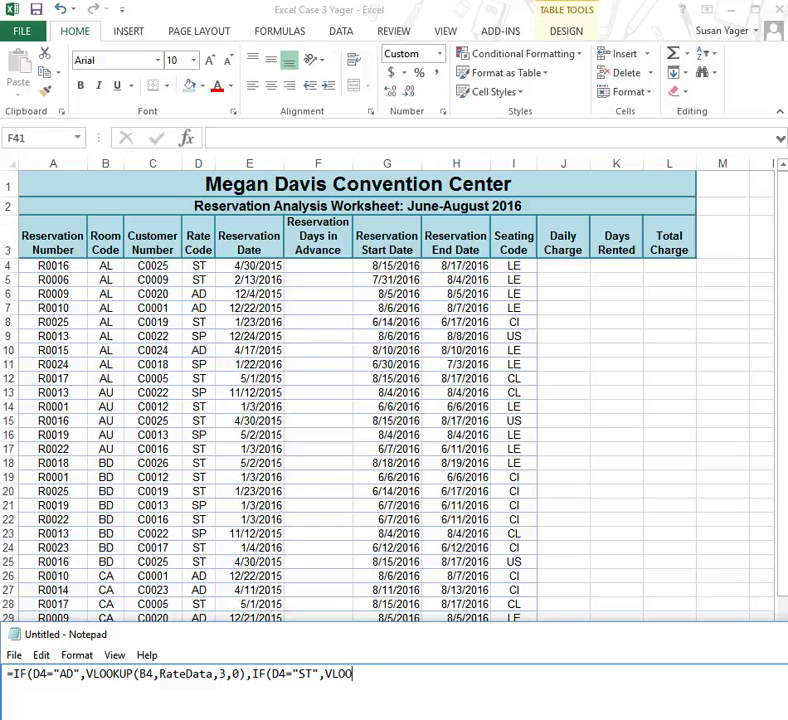
{"action": "type", "text": "(B4,RateData,"}
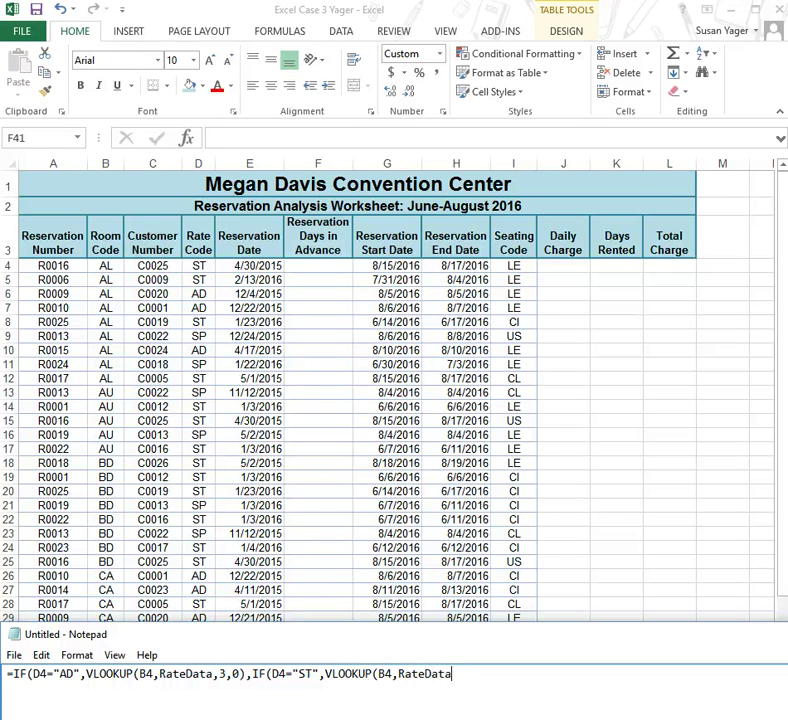
{"action": "type", "text": "4,0),IF(D4"}
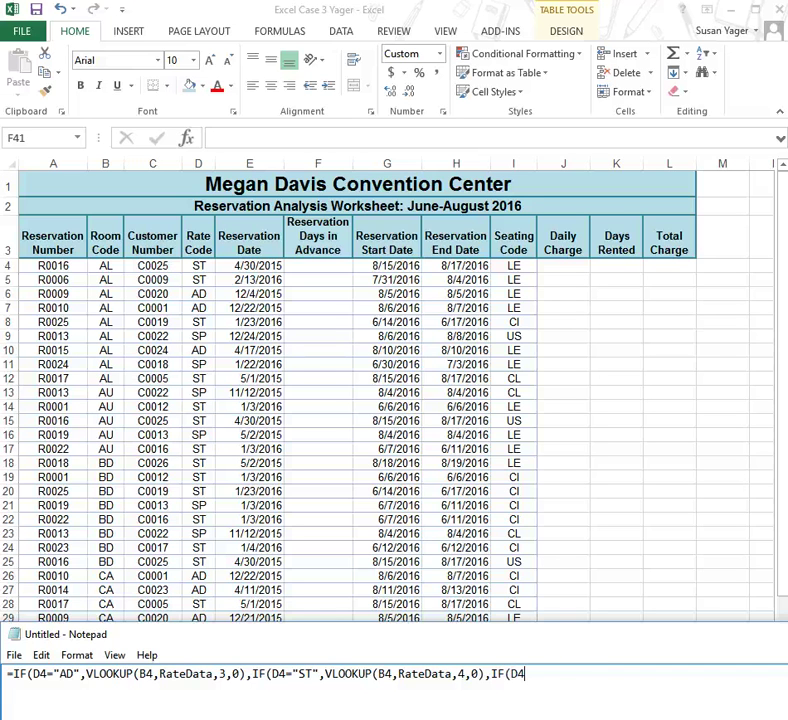
{"action": "type", "text": "=\"SP\",VLOOKUP("}
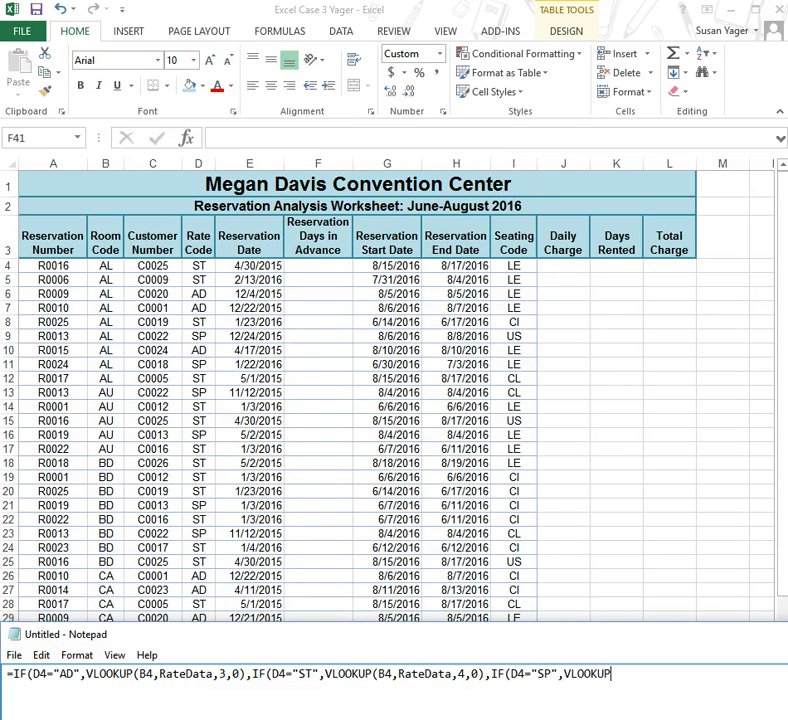
{"action": "type", "text": "B4,RateData,"}
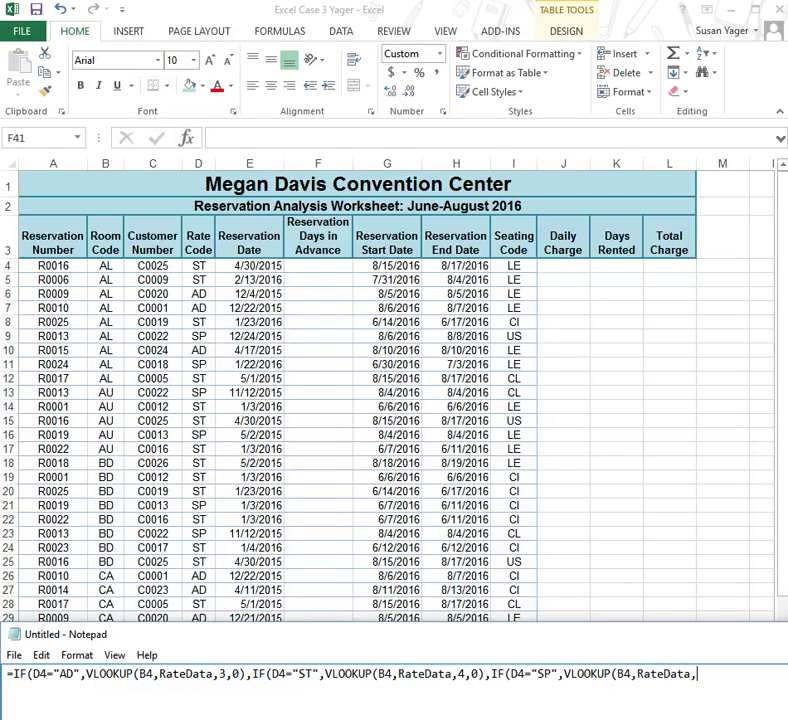
{"action": "type", "text": "5,0)"}
- Copy the whole drafted formula from Notepad into cell J4 under Daily Charge in the Excel worksheet
{"action": "left_click", "coordinate": [733, 676]}
{"action": "left_click", "coordinate": [735, 675]}
{"action": "left_click_drag", "start_coordinate": [735, 675], "coordinate": [8, 675]}
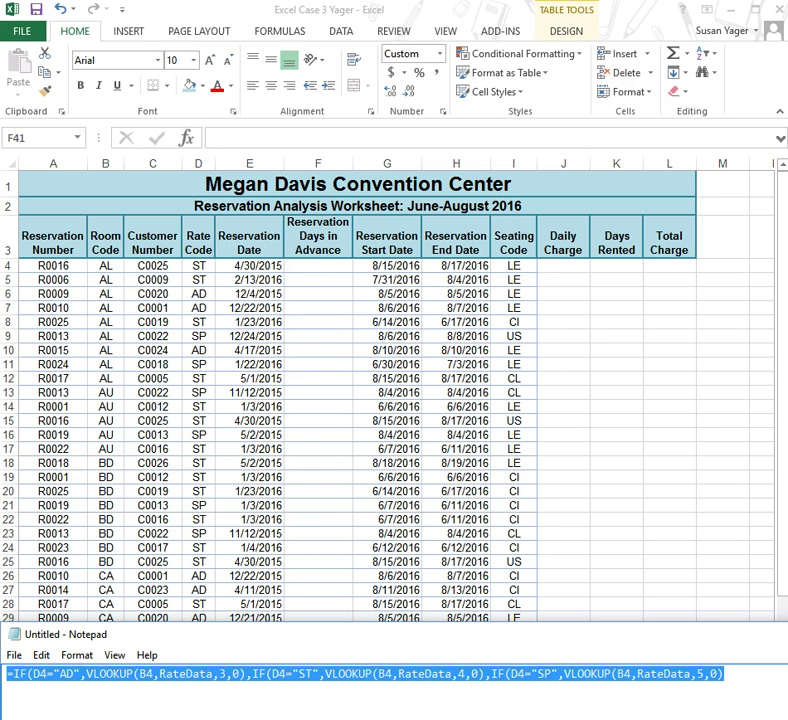
{"action": "left_click", "coordinate": [563, 268]}
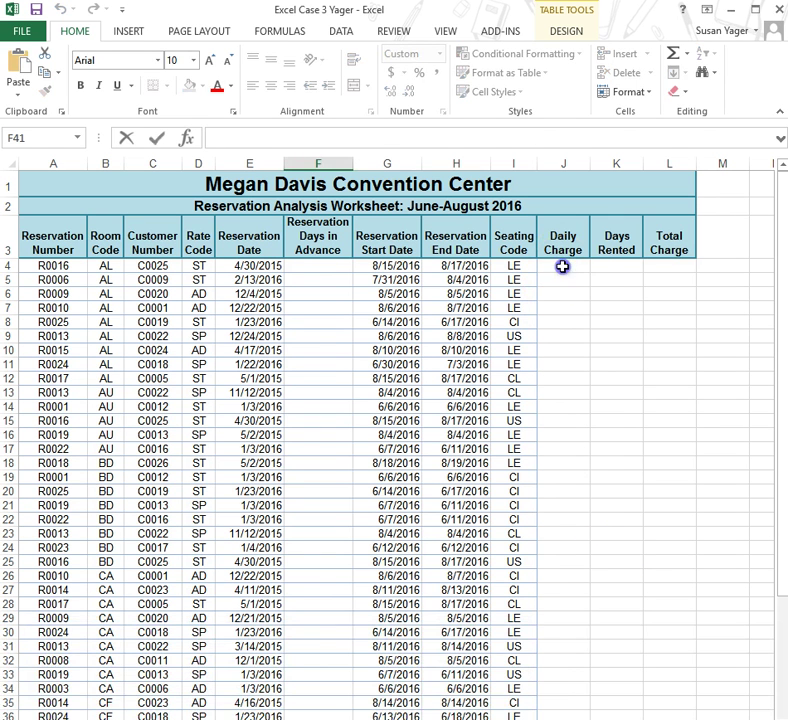
{"action": "left_click", "coordinate": [235, 139]}
{"action": "key", "text": "ctrl+v"}
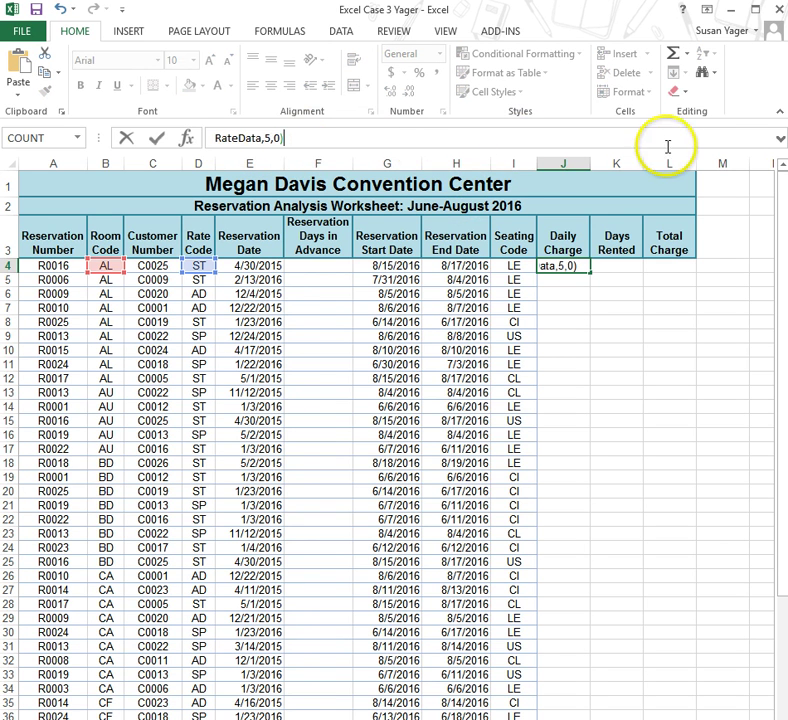
- Expand the formula bar and add three closing parentheses to the end of the nested IF formula in J4
{"action": "left_click", "coordinate": [781, 142]}
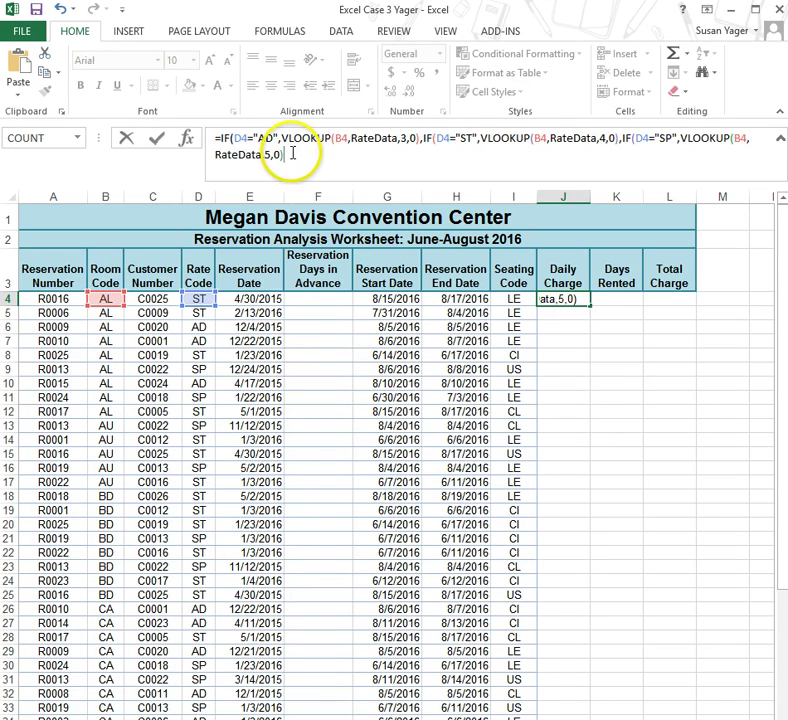
{"action": "left_click", "coordinate": [735, 138]}
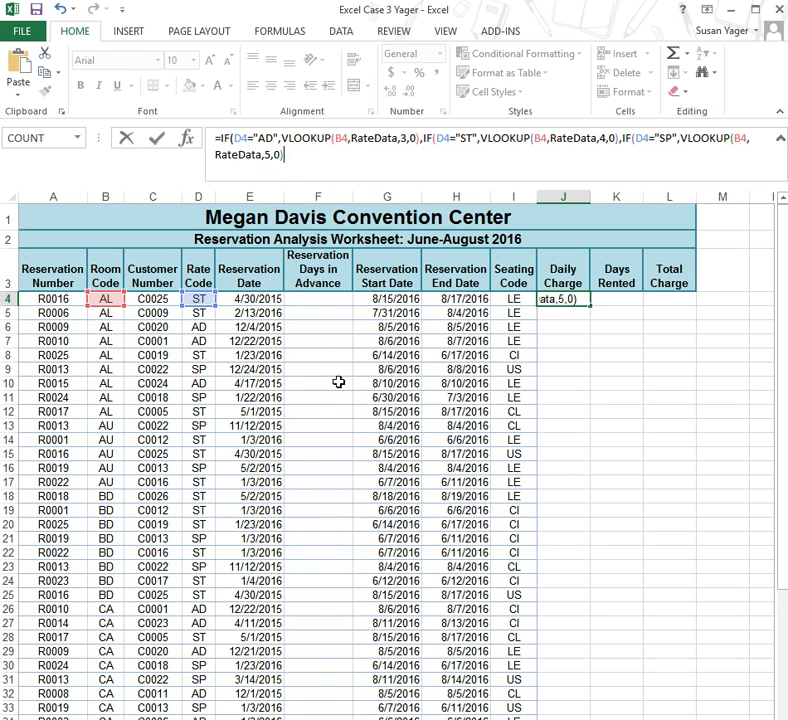
{"action": "type", "text": ")"}
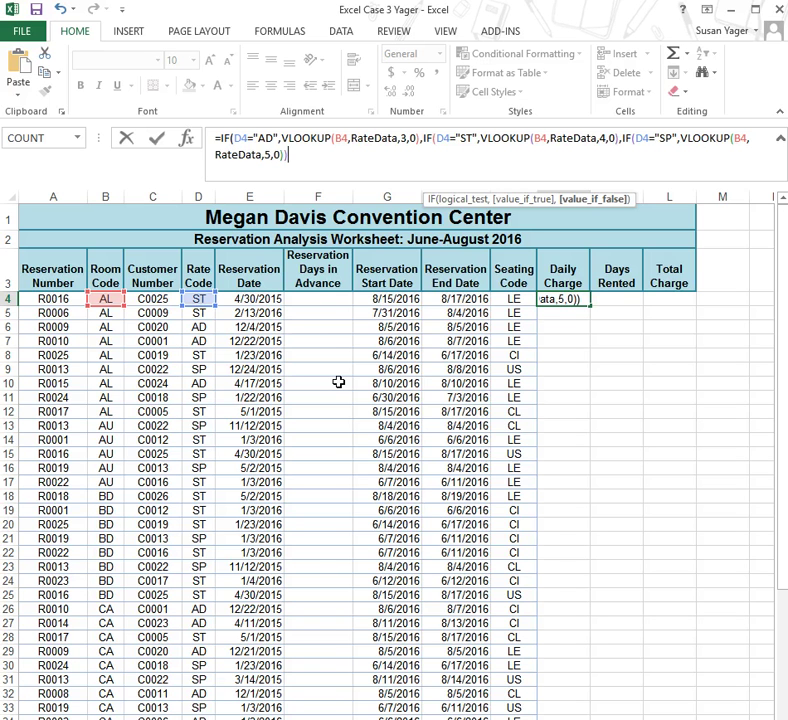
{"action": "type", "text": "))"}
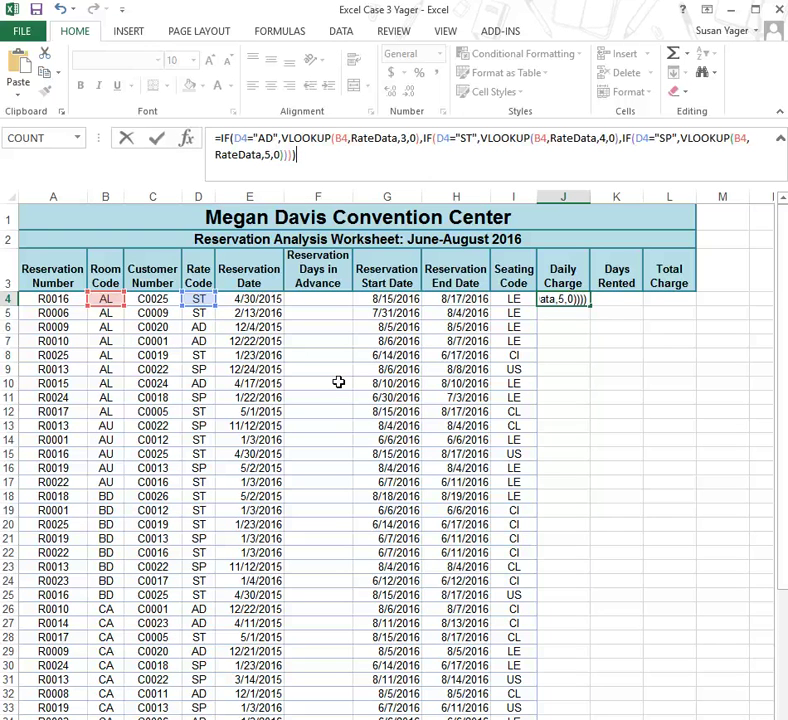
- Enter the nested IF formula in J4 and format all Daily Charge values as Currency with a $ symbol and two decimal places
{"action": "key", "text": "Return"}
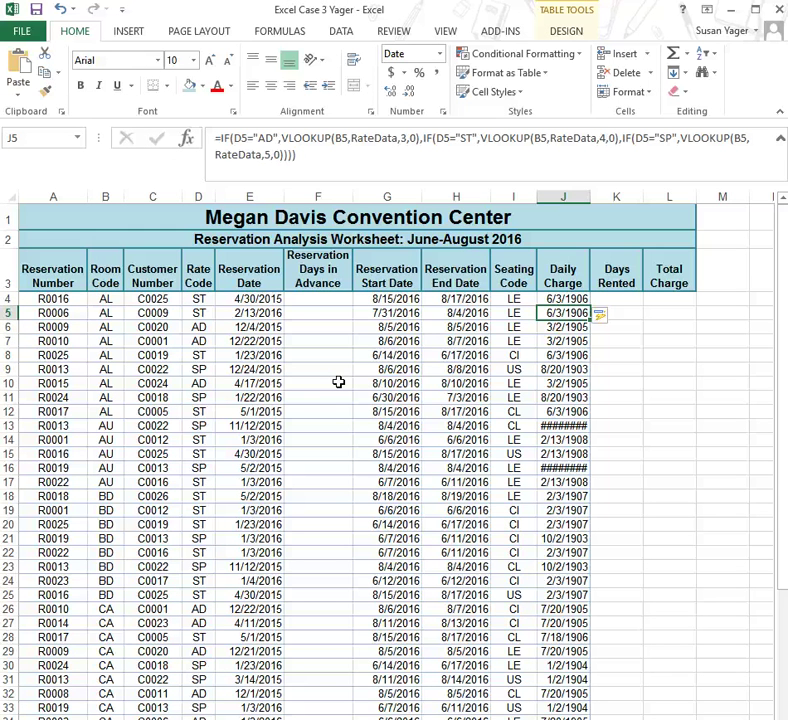
{"action": "left_click", "coordinate": [567, 298]}
{"action": "key", "text": "ctrl+shift+Down"}
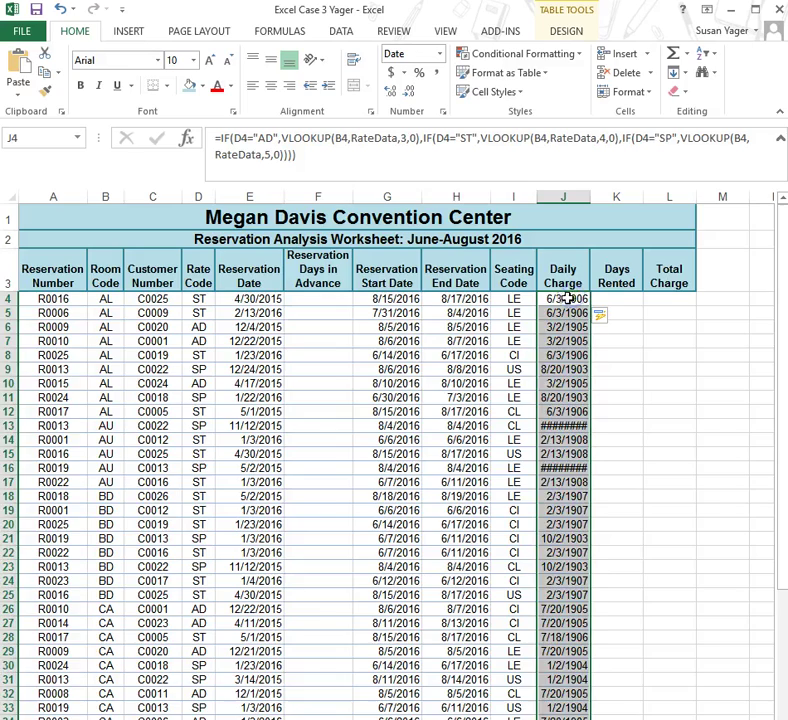
{"action": "left_click_drag", "start_coordinate": [567, 298], "coordinate": [559, 327]}
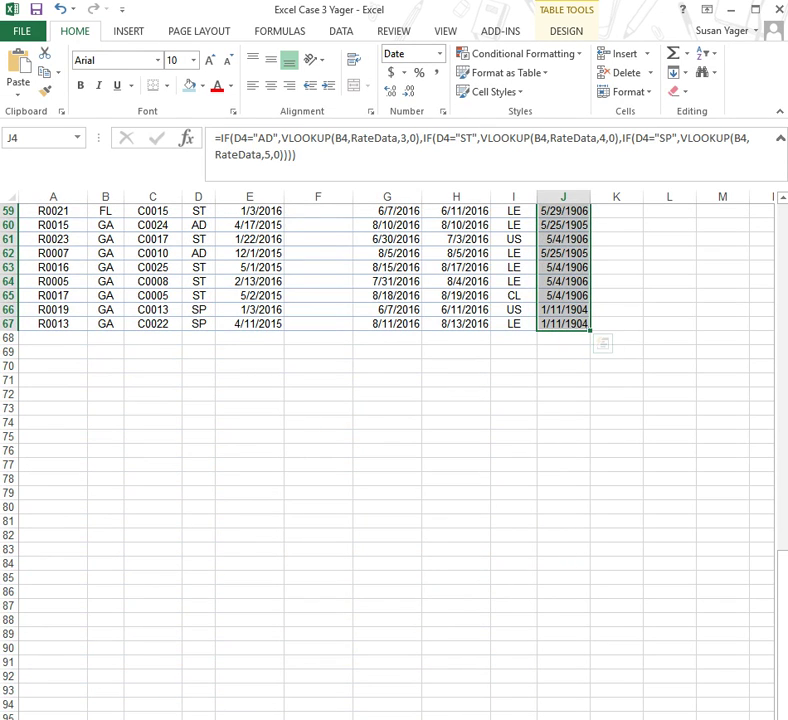
{"action": "left_click_drag", "start_coordinate": [781, 584], "coordinate": [777, 214]}
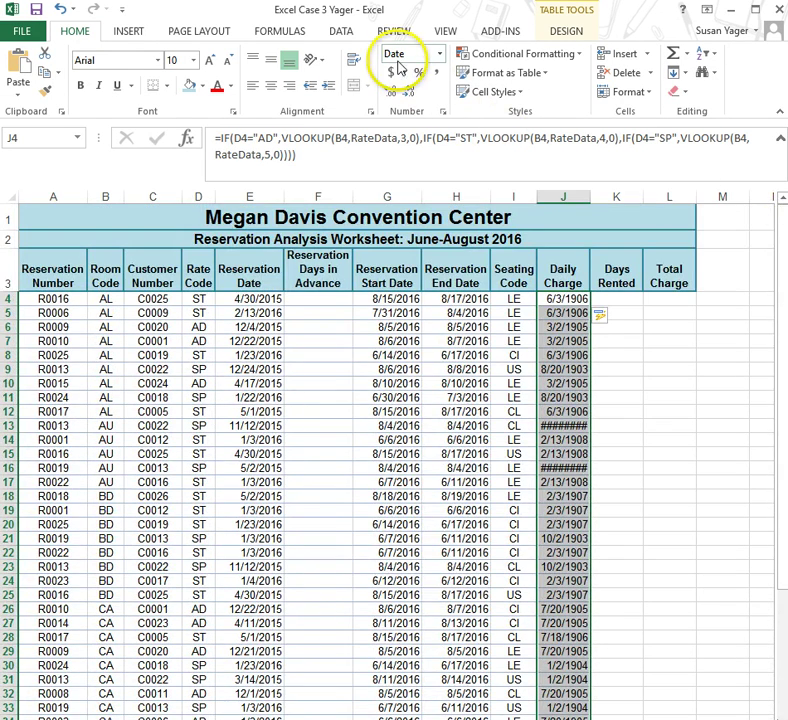
{"action": "left_click", "coordinate": [442, 111]}
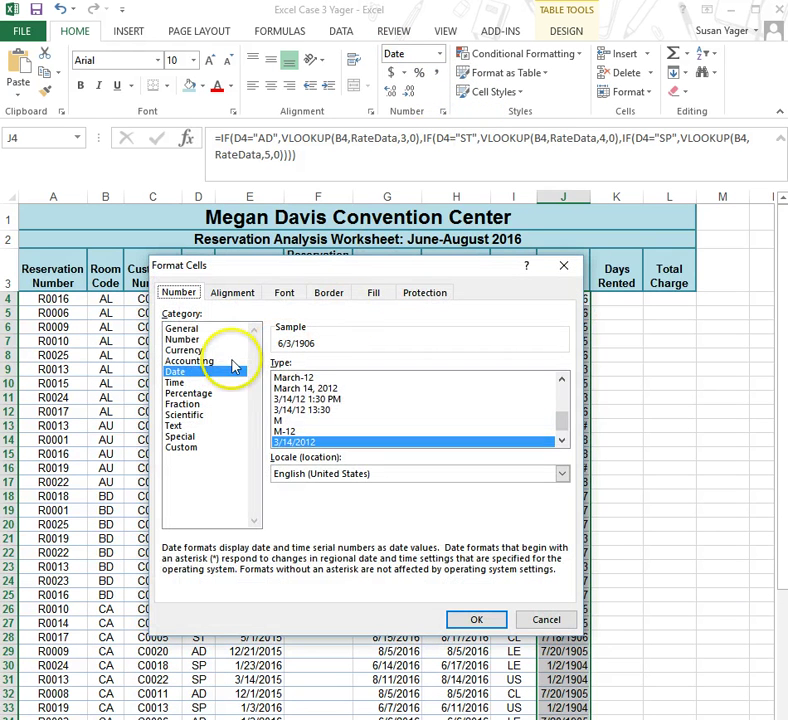
{"action": "left_click", "coordinate": [185, 350]}
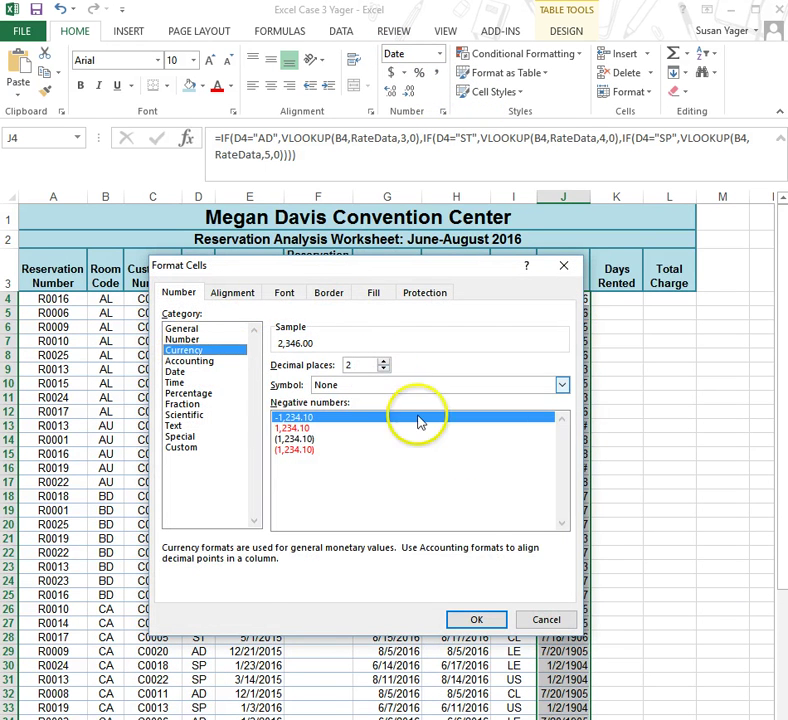
{"action": "left_click", "coordinate": [476, 619]}
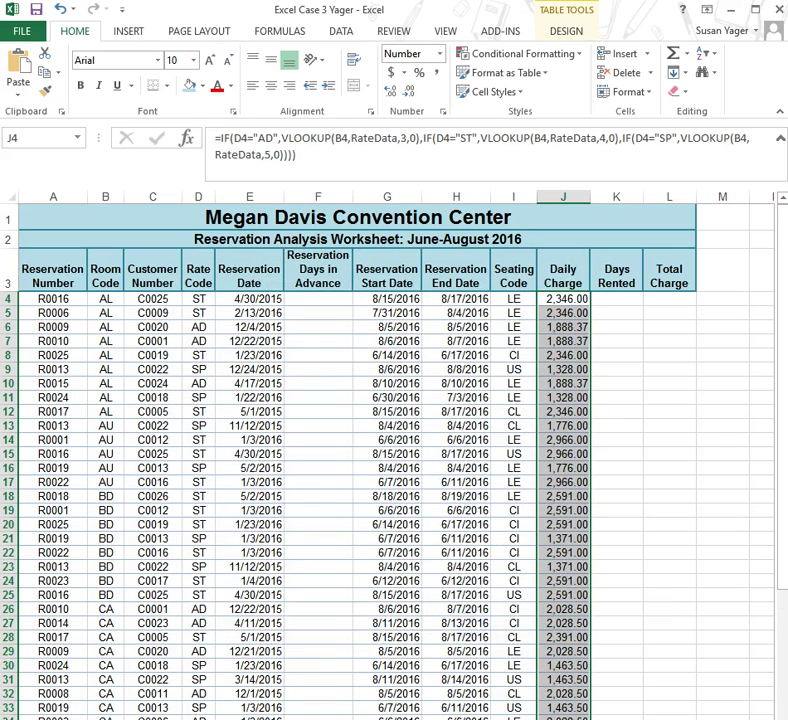
{"action": "left_click", "coordinate": [443, 117]}
{"action": "left_click", "coordinate": [185, 350]}
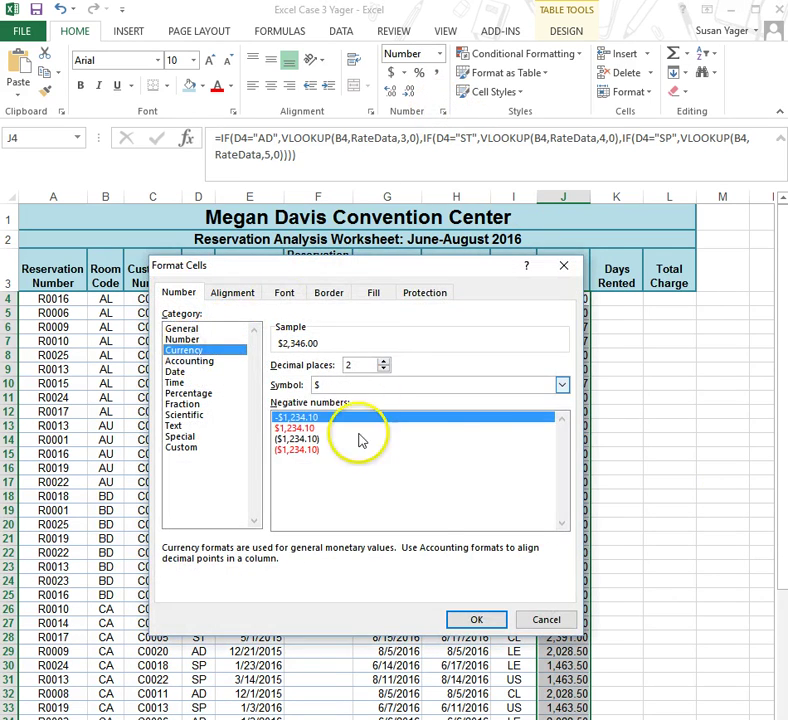
{"action": "left_click", "coordinate": [487, 618]}
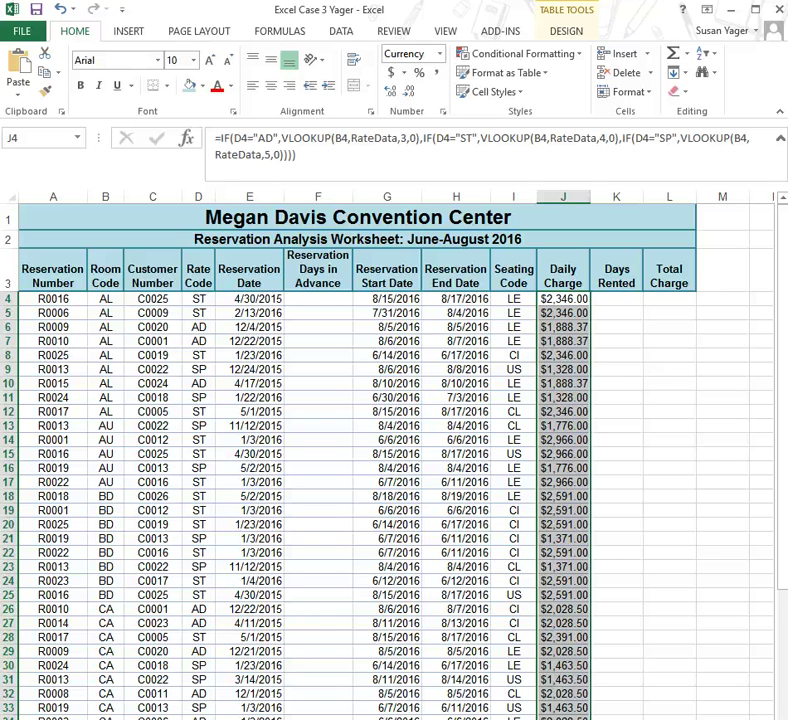
{"action": "left_click", "coordinate": [330, 299]}
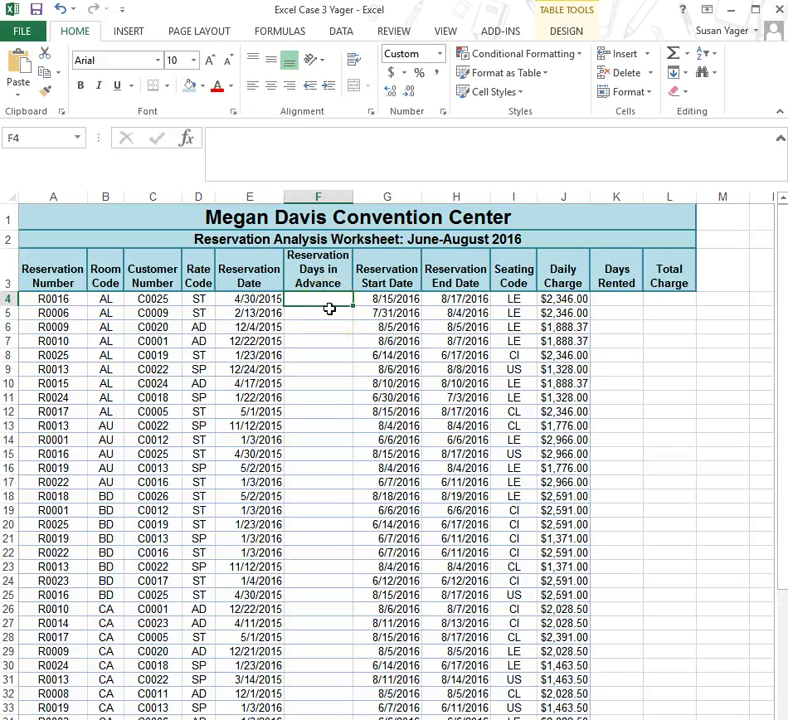
{"action": "type", "text": "="}
{"action": "left_click", "coordinate": [390, 299]}
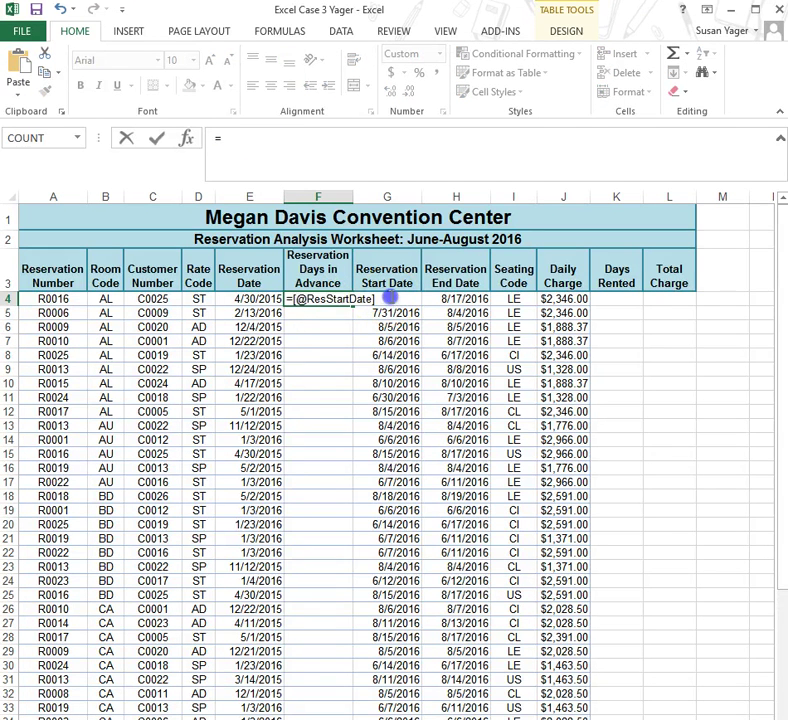
{"action": "type", "text": "-"}
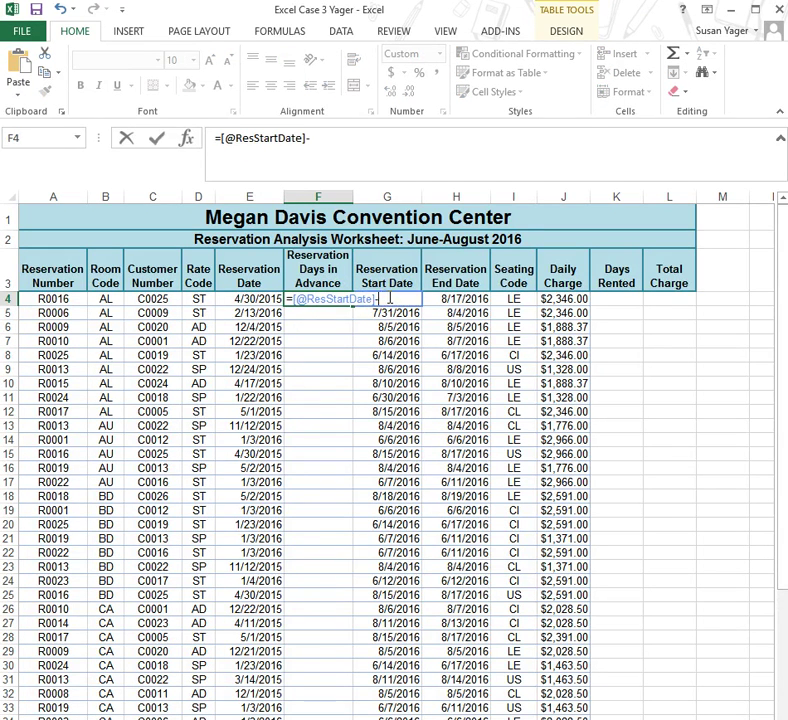
{"action": "left_click", "coordinate": [257, 299]}
{"action": "key", "text": "Return"}
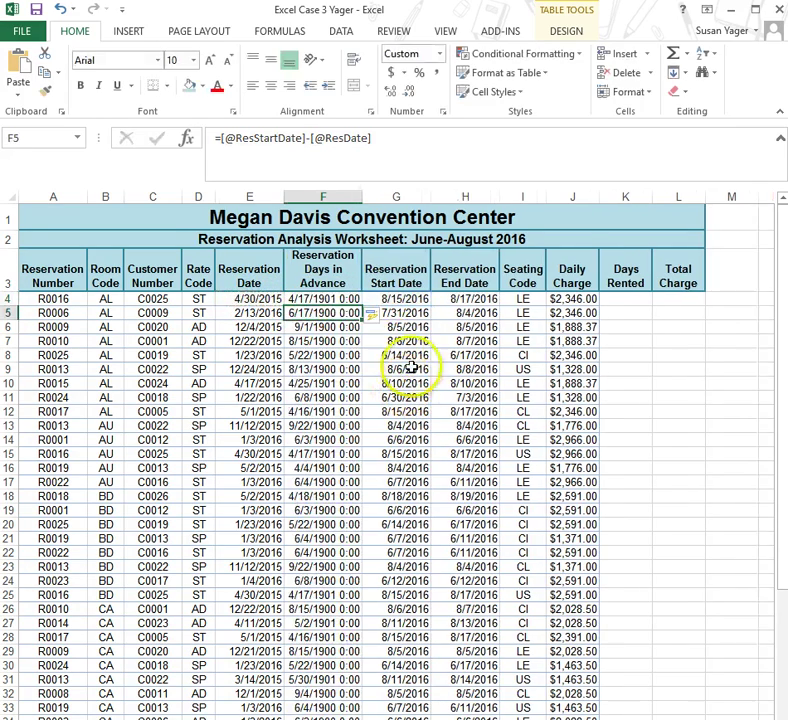
- Format all Reservation Days in Advance values as Number with no decimal places
{"action": "left_click_drag", "start_coordinate": [334, 299], "coordinate": [334, 716]}
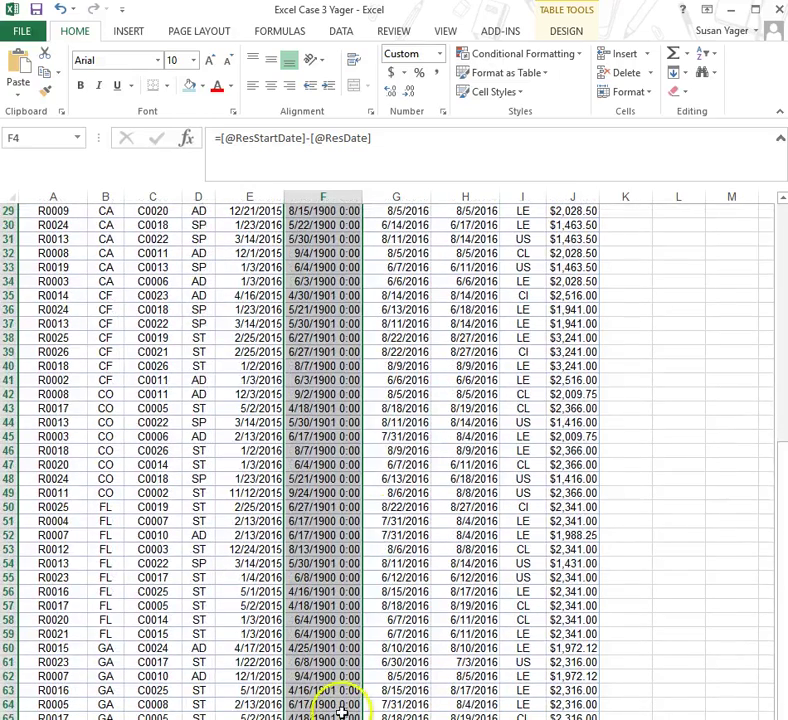
{"action": "left_click", "coordinate": [444, 58]}
{"action": "left_click", "coordinate": [446, 118]}
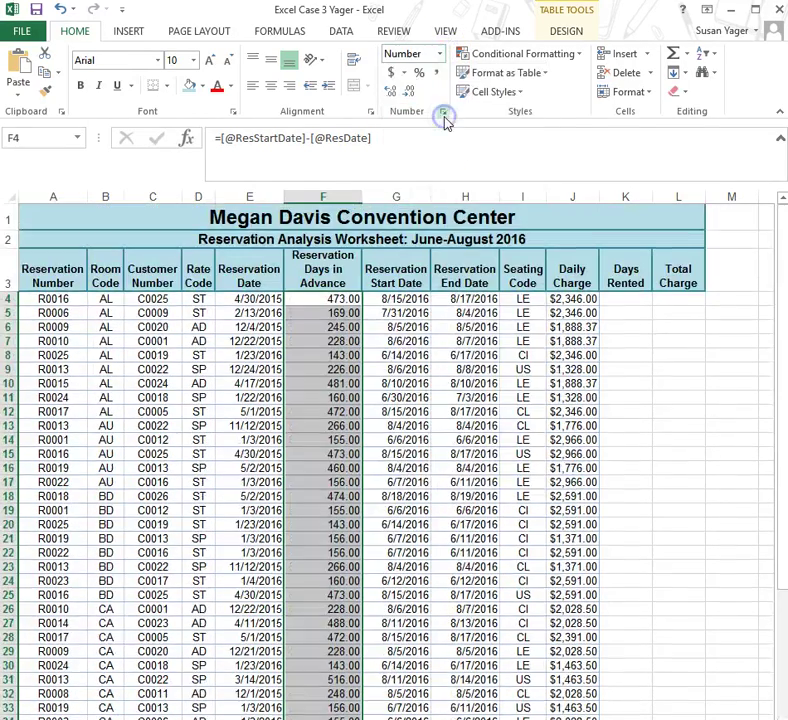
{"action": "left_click", "coordinate": [409, 90]}
{"action": "left_click", "coordinate": [409, 90]}
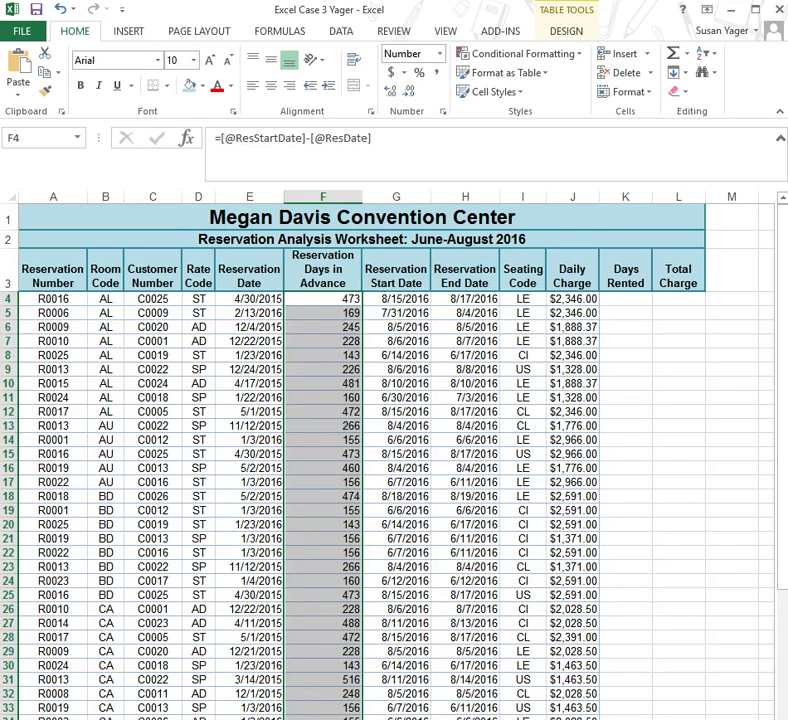
- Center the contents of the Reservation Days in Advance column horizontally
{"action": "left_click", "coordinate": [523, 718]}
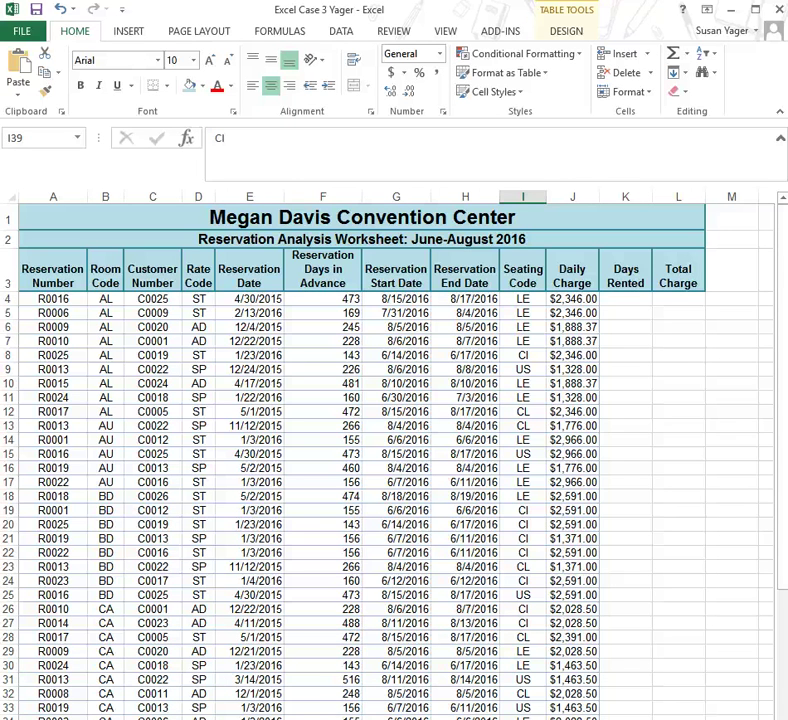
{"action": "left_click", "coordinate": [323, 197]}
{"action": "left_click", "coordinate": [271, 86]}
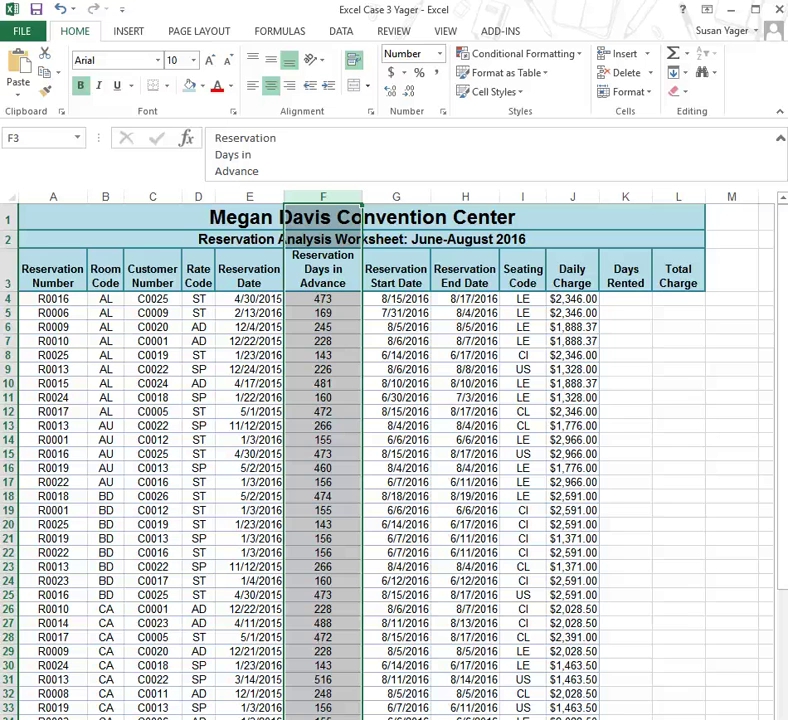
{"action": "left_click", "coordinate": [634, 297]}
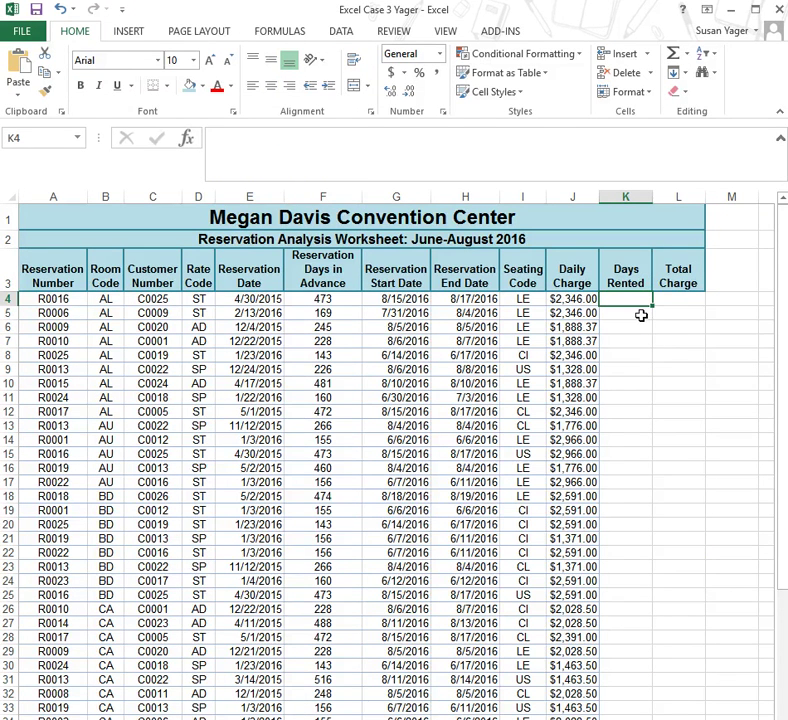
{"action": "type", "text": "="}
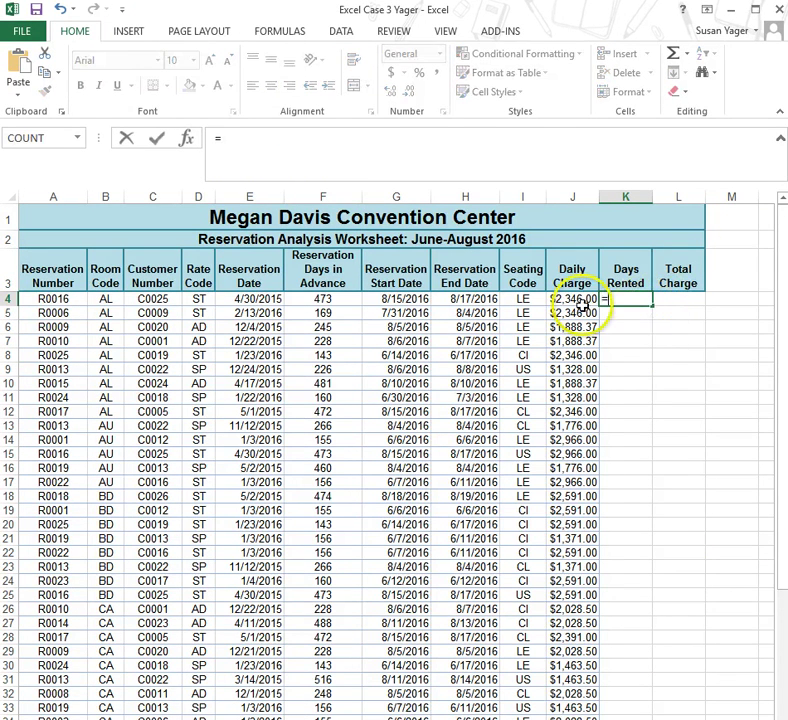
{"action": "left_click", "coordinate": [482, 299]}
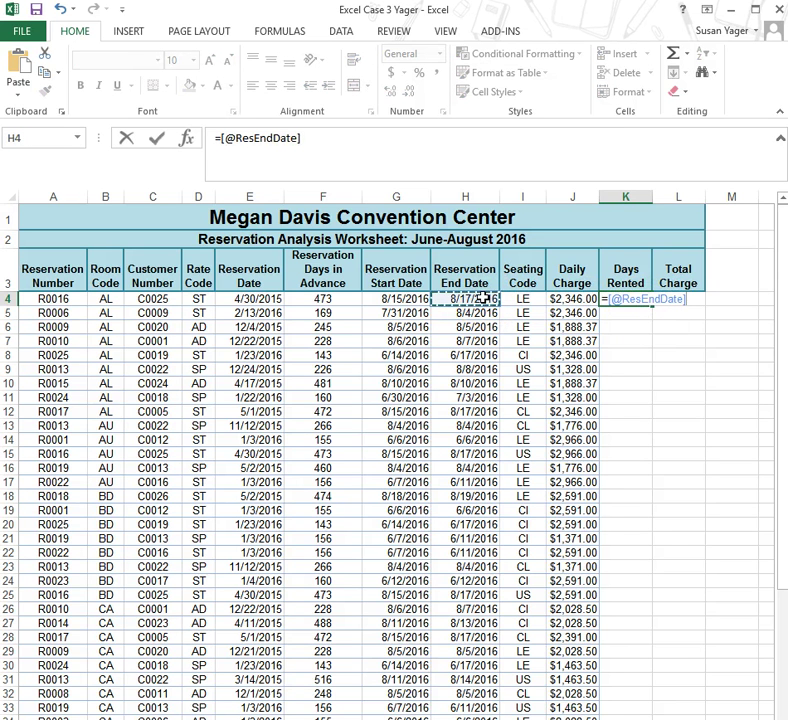
{"action": "type", "text": "-"}
{"action": "left_click", "coordinate": [400, 299]}
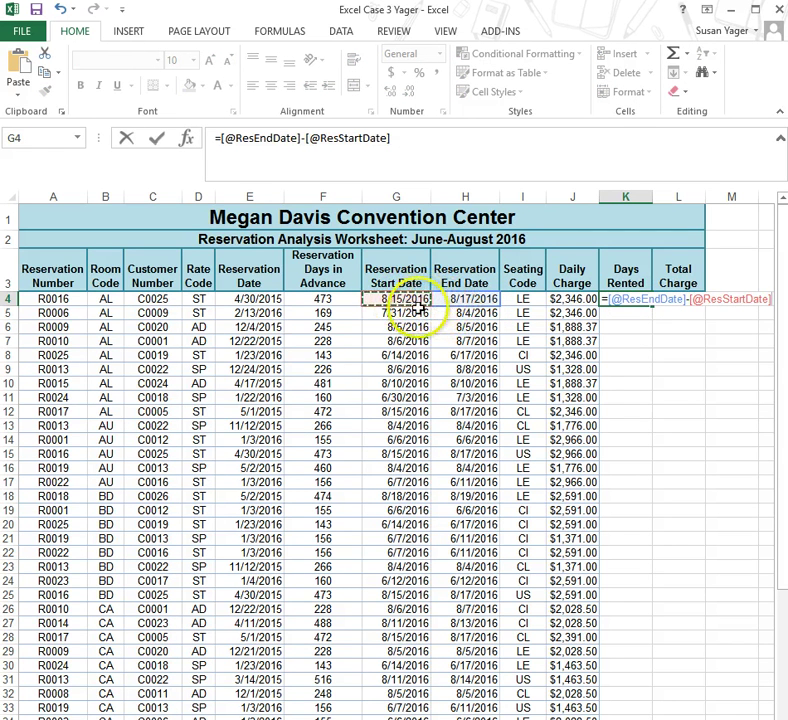
{"action": "type", "text": "+1"}
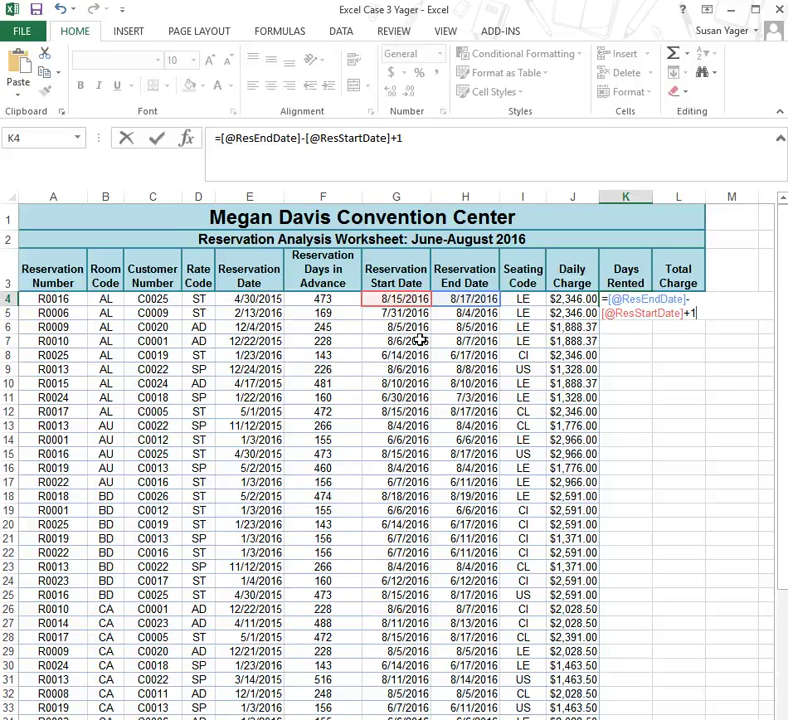
{"action": "key", "text": "Return"}
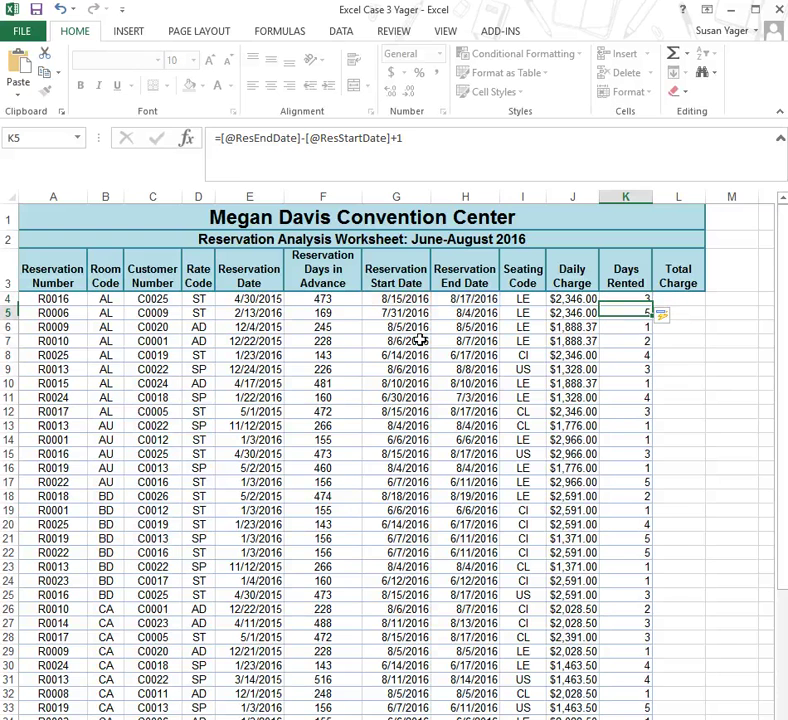
- Center the contents of the Days Rented column horizontally
{"action": "left_click", "coordinate": [629, 193]}
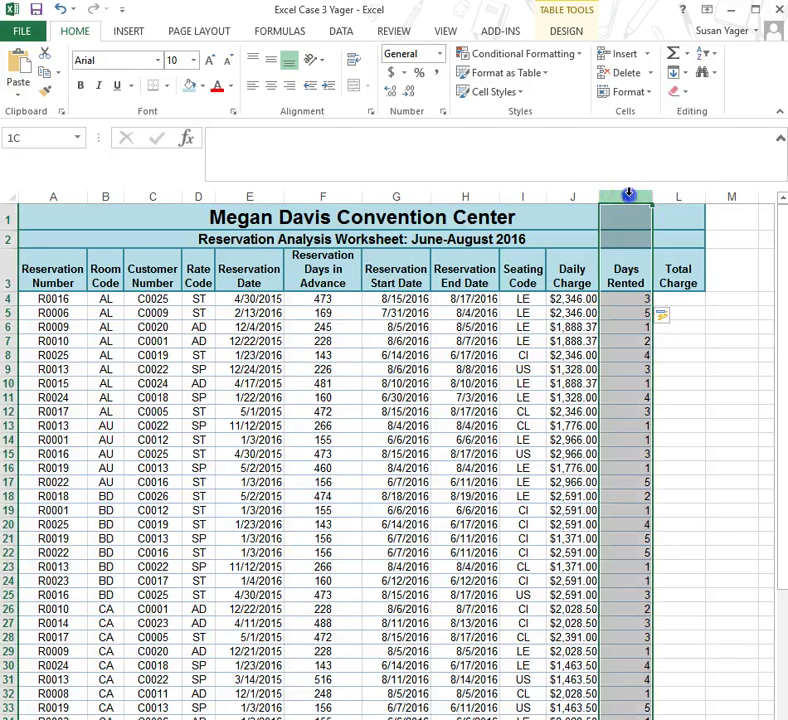
{"action": "left_click", "coordinate": [252, 87]}
{"action": "left_click", "coordinate": [270, 86]}
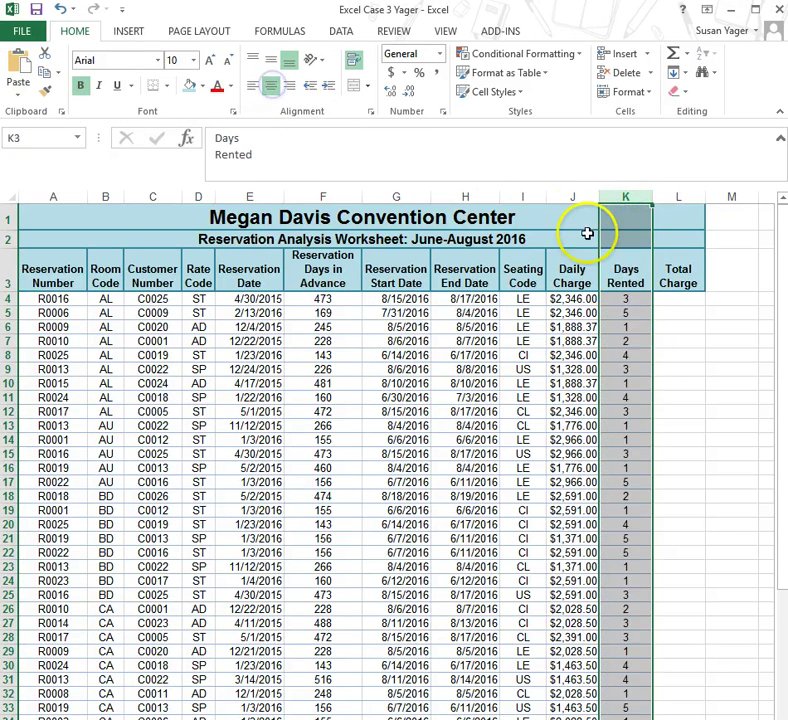
{"action": "left_click", "coordinate": [676, 298]}
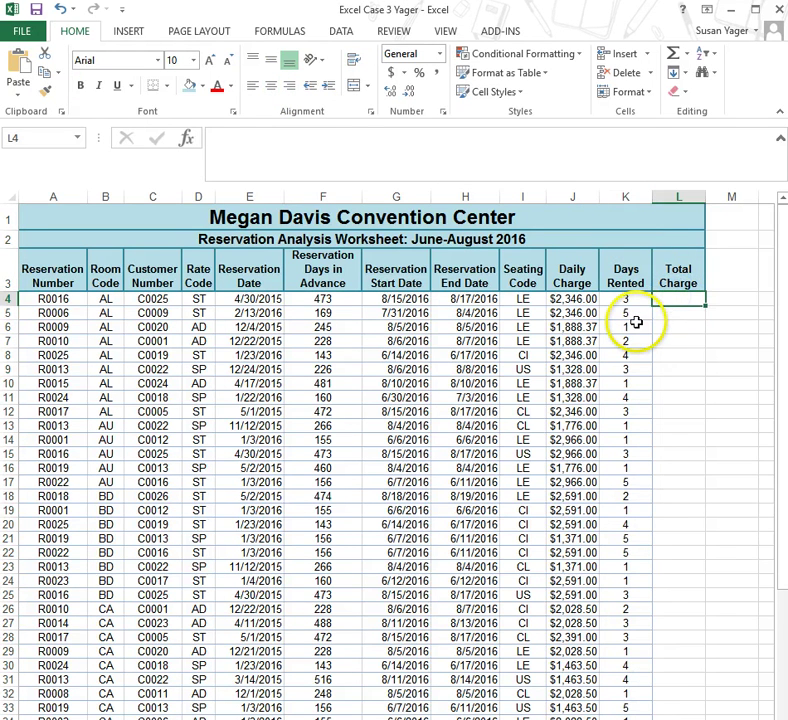
{"action": "type", "text": "="}
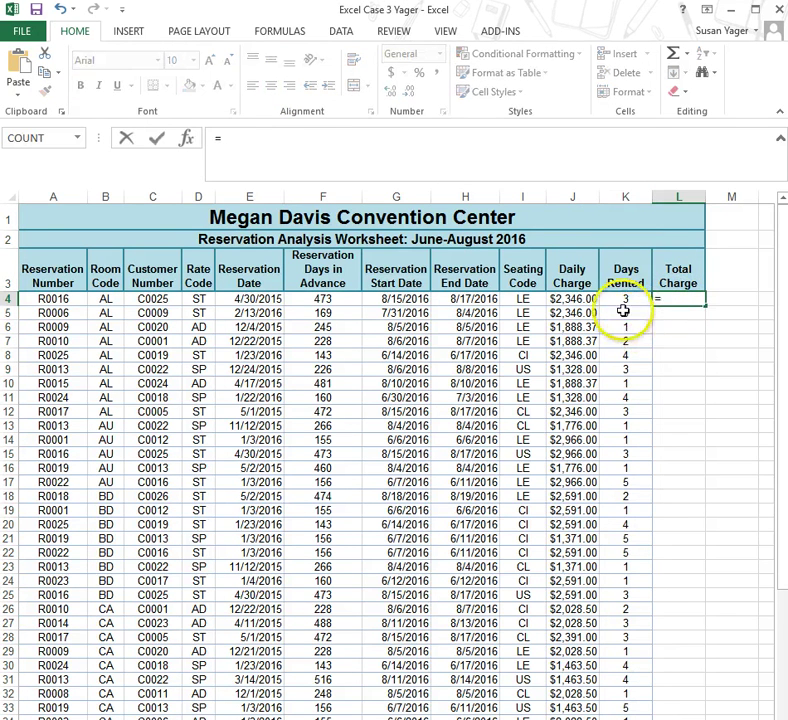
{"action": "left_click", "coordinate": [620, 298]}
{"action": "type", "text": "*"}
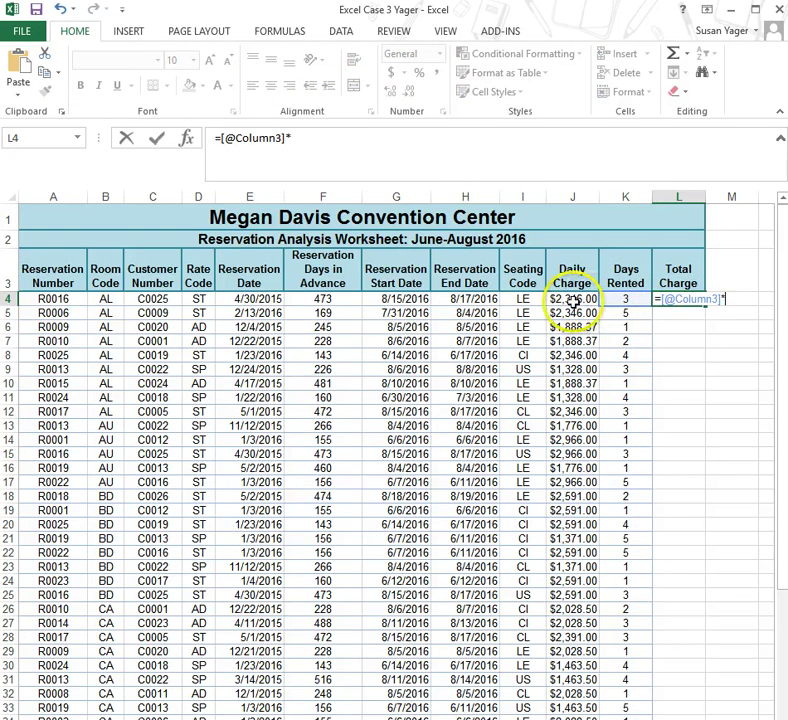
{"action": "left_click", "coordinate": [572, 299]}
{"action": "key", "text": "Return"}
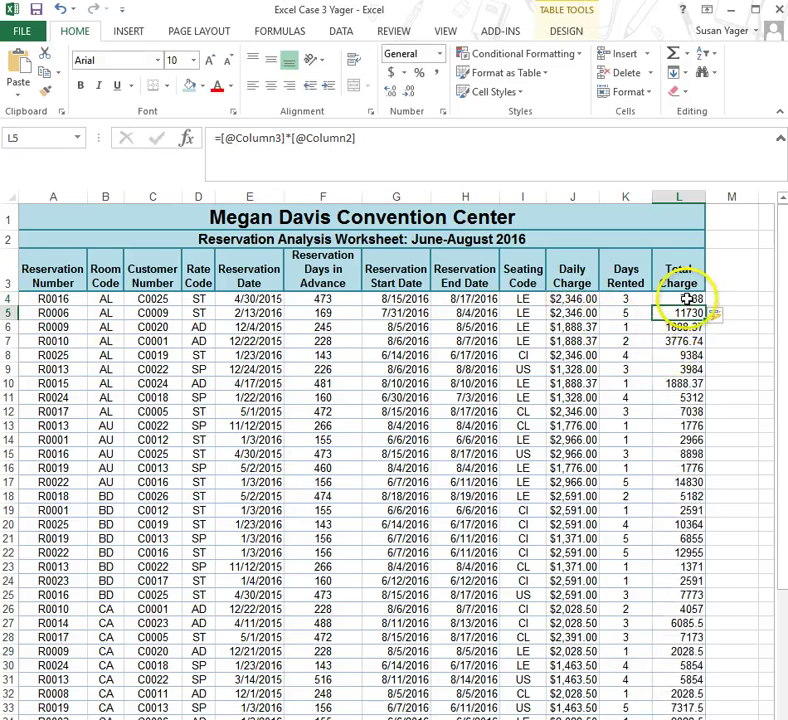
{"action": "left_click", "coordinate": [686, 298]}
{"action": "left_click_drag", "start_coordinate": [686, 298], "coordinate": [700, 715]}
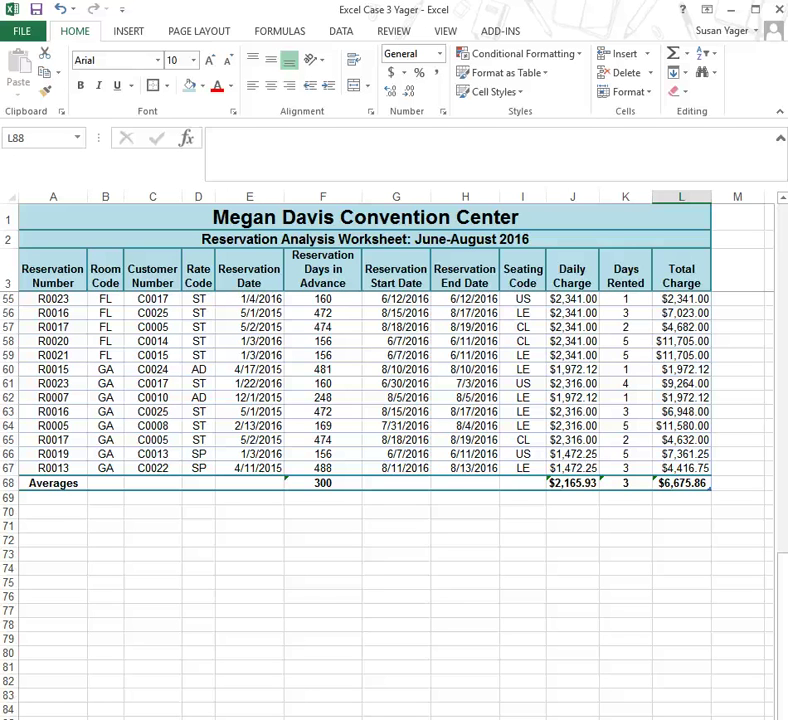
- Create a PivotChart and PivotTable on a new worksheet from the reservation data in A3:L67, leaving out the Averages row
{"action": "key", "text": "ctrl+Home"}
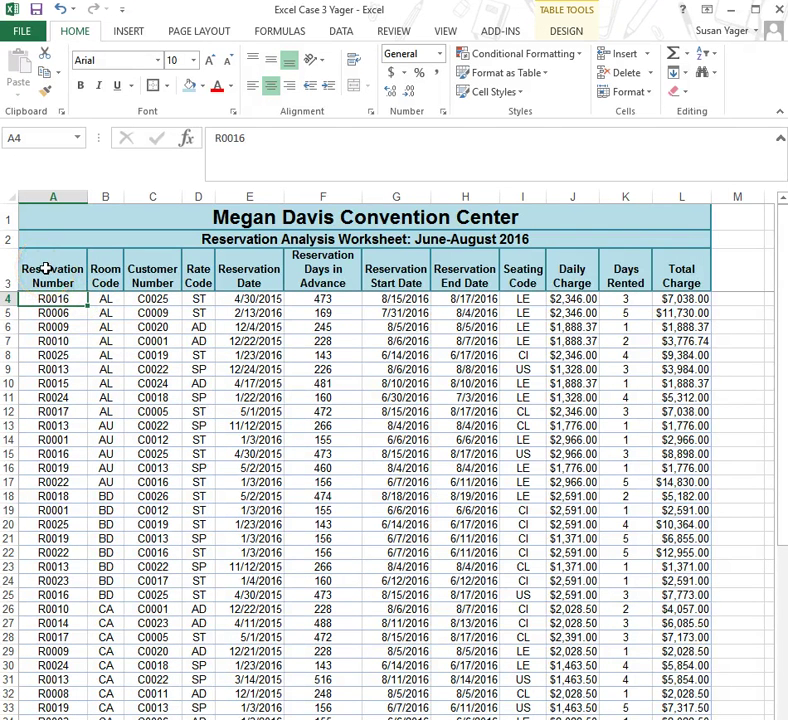
{"action": "mouse_move", "coordinate": [46, 264]}
{"action": "left_mouse_down"}
{"action": "mouse_move", "coordinate": [583, 620]}
{"action": "mouse_move", "coordinate": [660, 716]}
{"action": "mouse_move", "coordinate": [680, 719]}
{"action": "mouse_move", "coordinate": [677, 494]}
{"action": "mouse_move", "coordinate": [659, 287]}
{"action": "mouse_move", "coordinate": [688, 336]}
{"action": "left_mouse_up"}
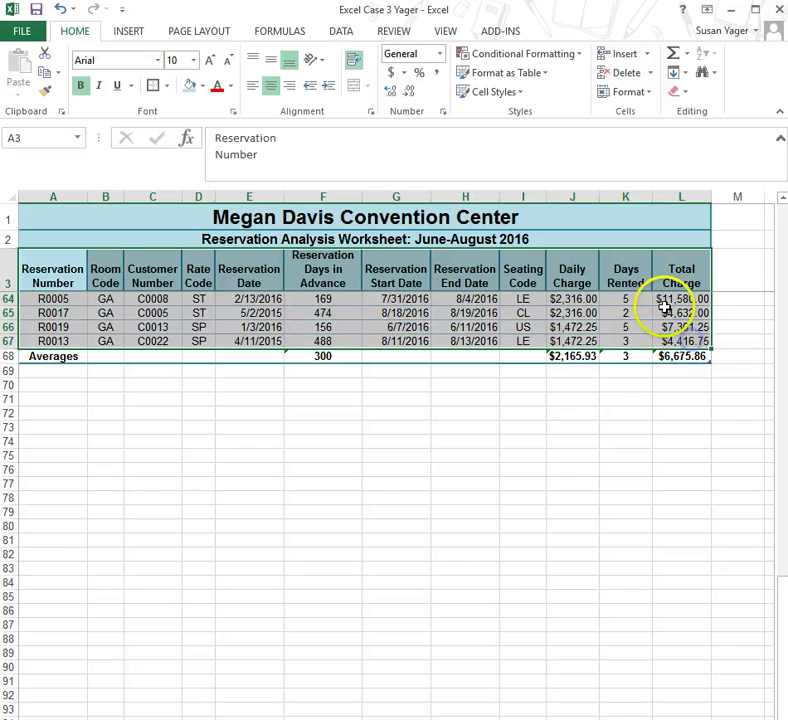
{"action": "left_click", "coordinate": [128, 31]}
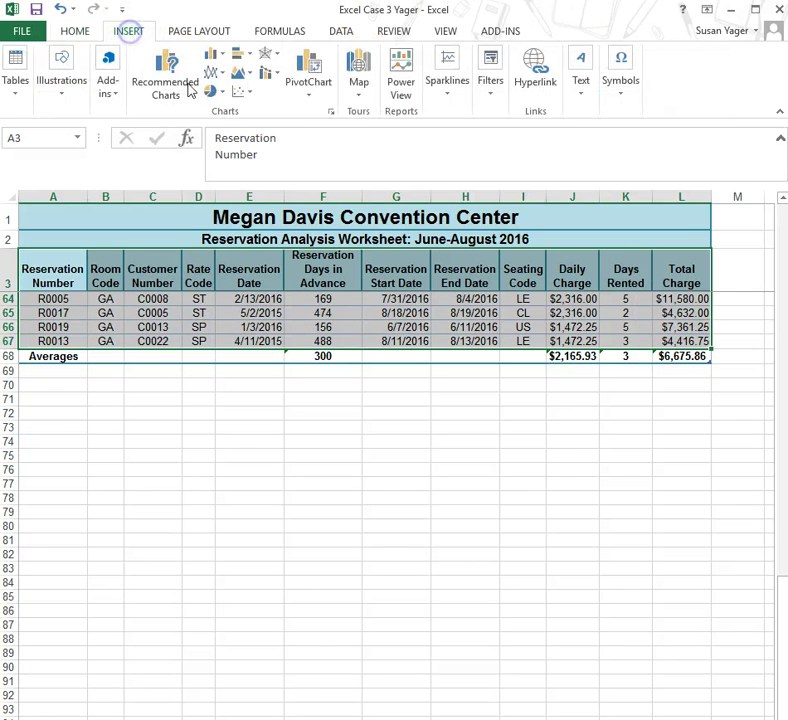
{"action": "left_click", "coordinate": [313, 97]}
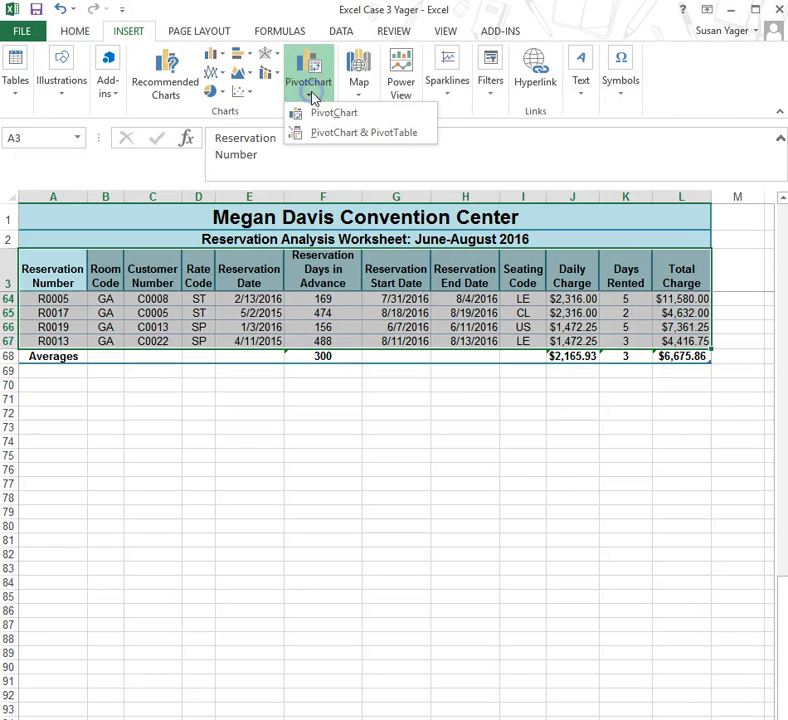
{"action": "left_click", "coordinate": [338, 134]}
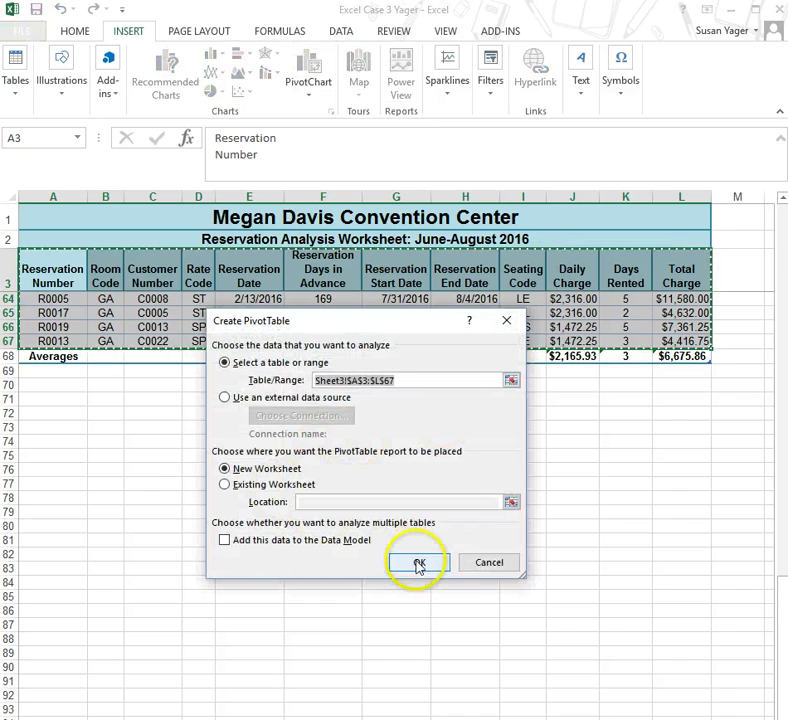
{"action": "left_click", "coordinate": [419, 564]}
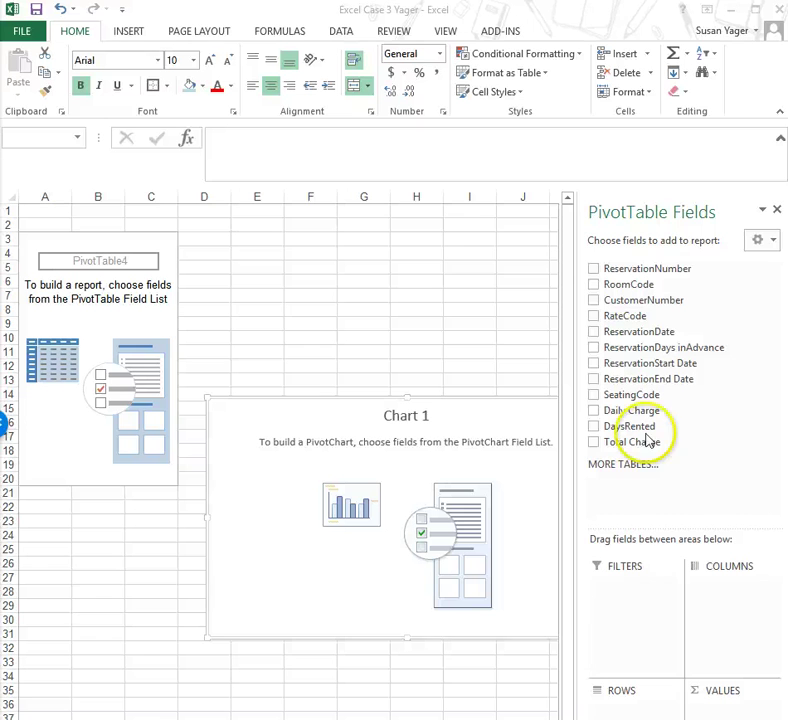
- Add the RoomCode field to the PivotTable as a report filter
{"action": "left_click", "coordinate": [630, 283]}
{"action": "left_click_drag", "start_coordinate": [630, 283], "coordinate": [638, 591]}
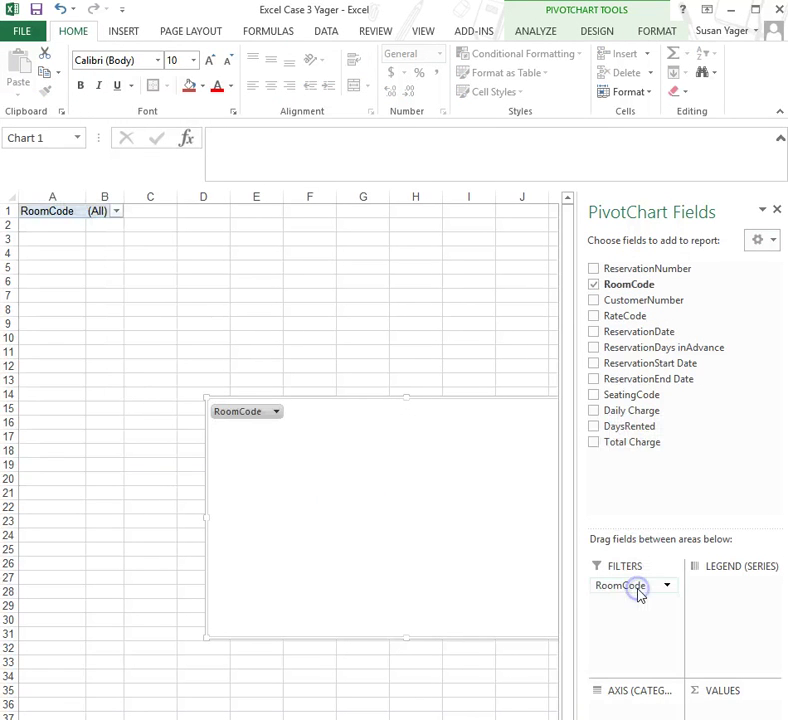
- Filter the report by room code BD, and reset the RoomCode filter to (All)
{"action": "left_click", "coordinate": [117, 212]}
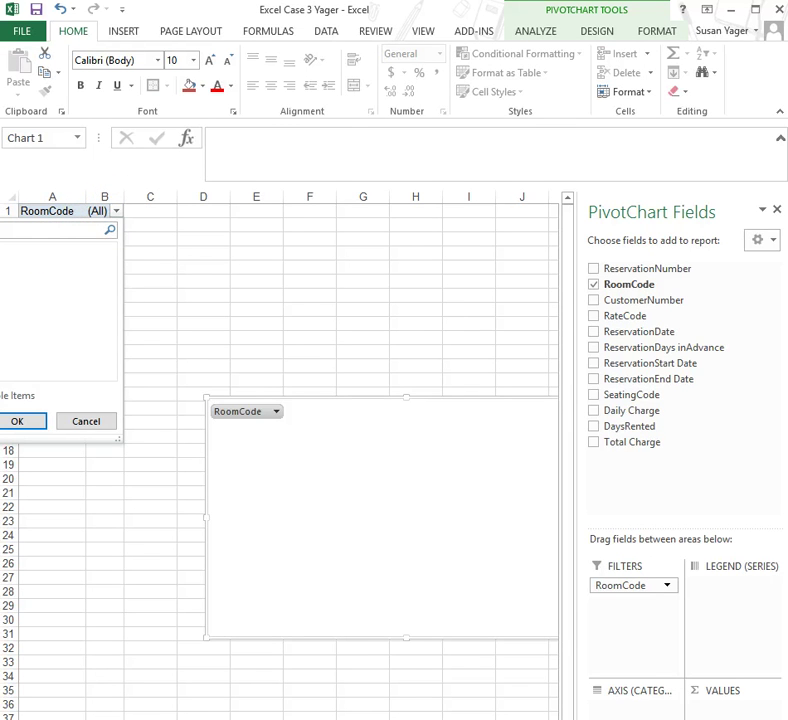
{"action": "left_click", "coordinate": [16, 424]}
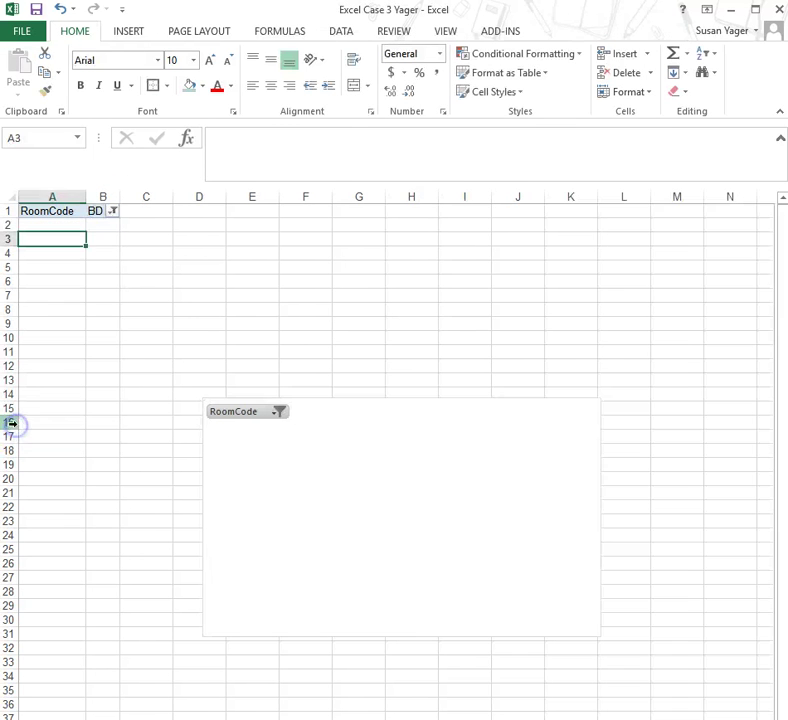
{"action": "left_click", "coordinate": [113, 212]}
{"action": "left_click", "coordinate": [39, 297]}
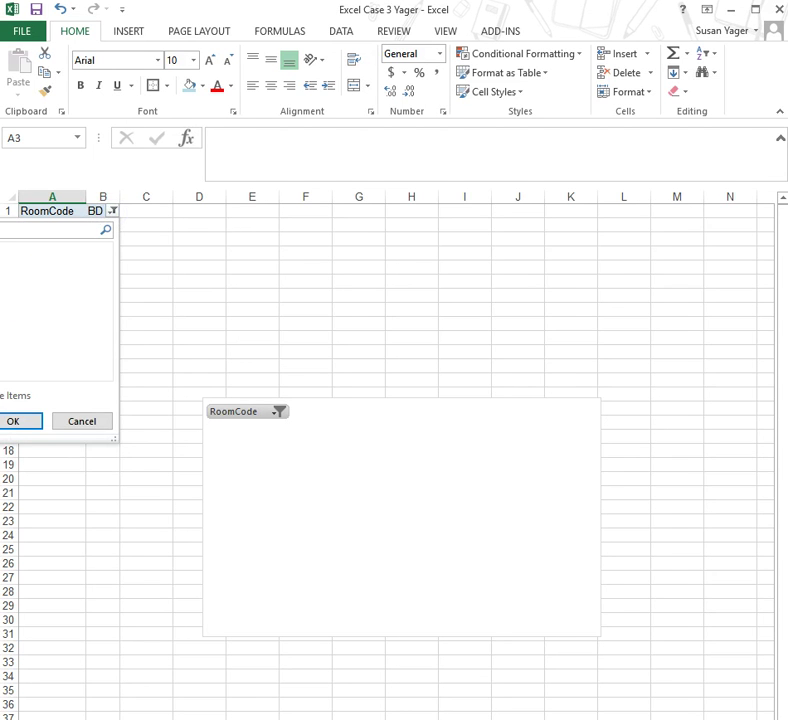
{"action": "left_click", "coordinate": [12, 420]}
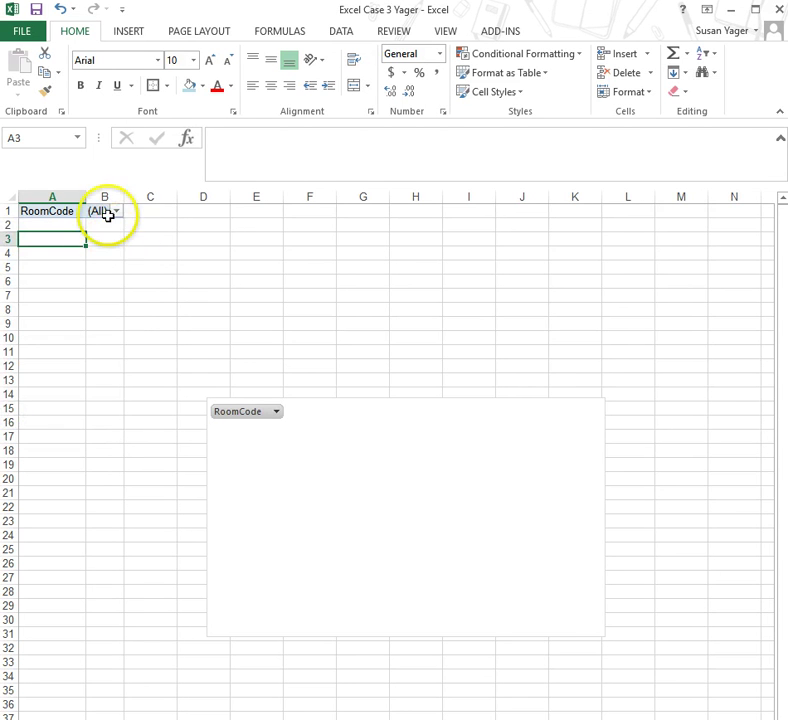
- Add RateCode to the PivotTable as the row field and also as a counted value field
{"action": "left_click", "coordinate": [96, 211]}
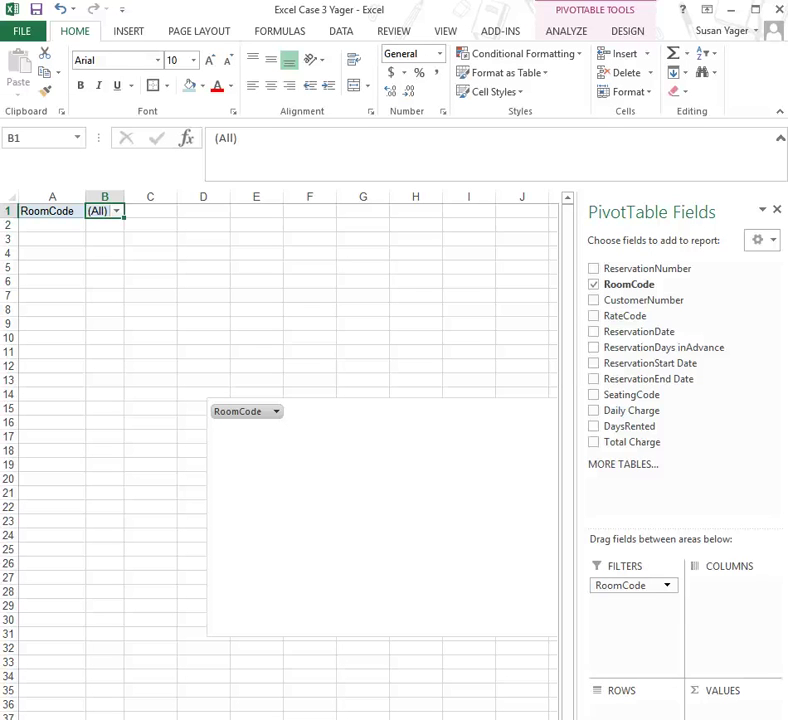
{"action": "left_click_drag", "start_coordinate": [630, 316], "coordinate": [619, 706]}
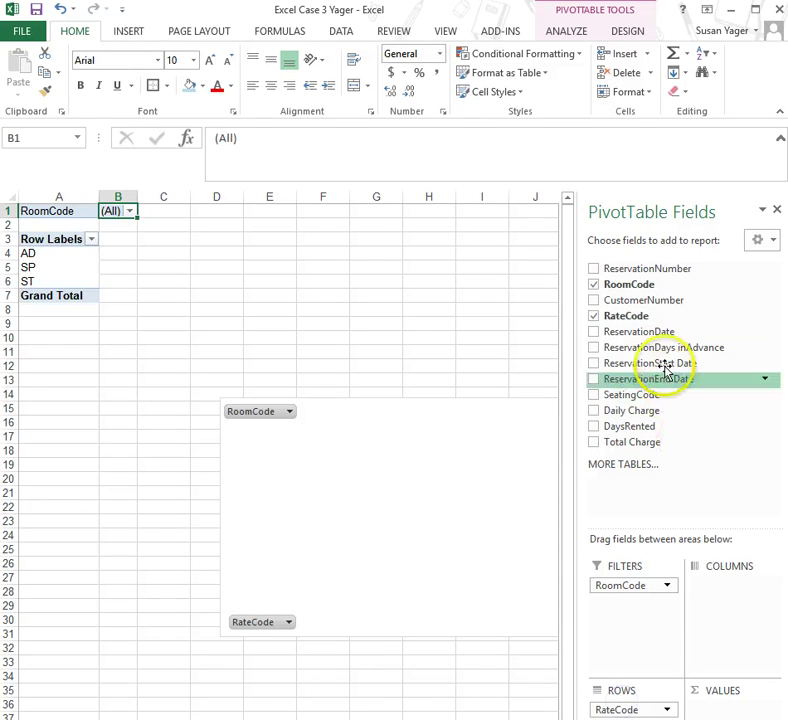
{"action": "left_click_drag", "start_coordinate": [619, 316], "coordinate": [708, 708]}
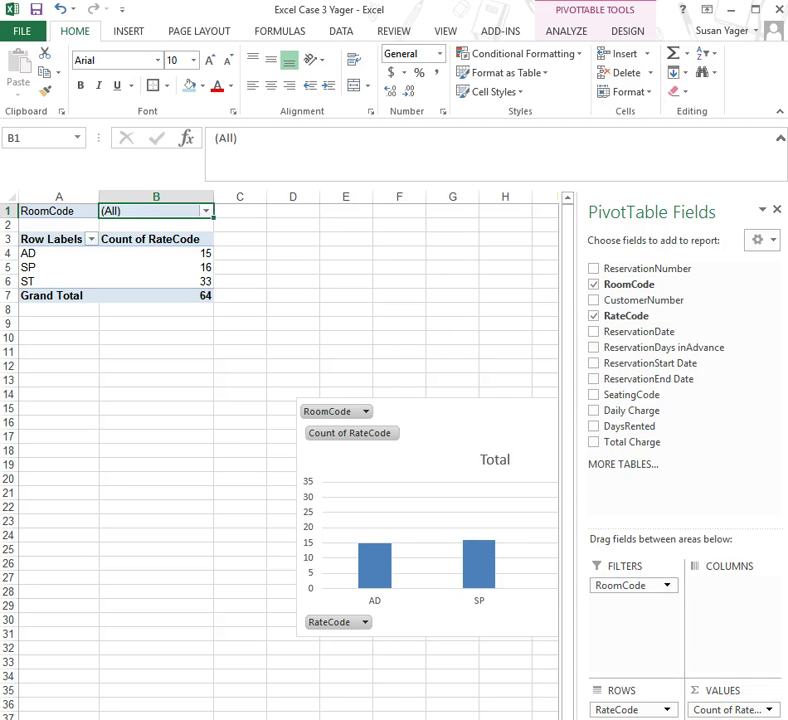
- Move the PivotChart directly beneath the PivotTable, starting at row 9, and change its chart type to Pie
{"action": "left_click", "coordinate": [466, 408]}
{"action": "mouse_move", "coordinate": [475, 401]}
{"action": "left_mouse_down"}
{"action": "mouse_move", "coordinate": [227, 331]}
{"action": "mouse_move", "coordinate": [197, 314]}
{"action": "left_mouse_up"}
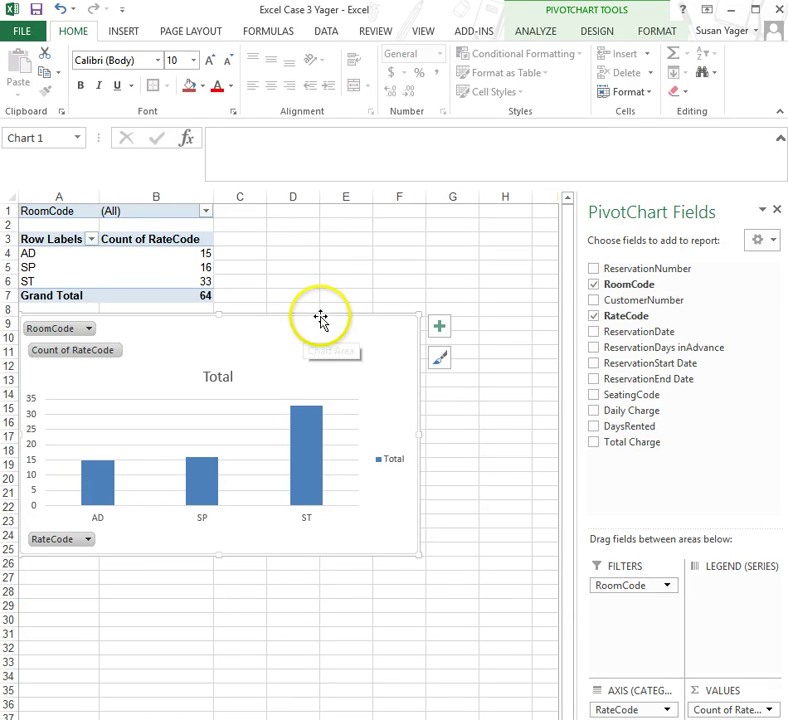
{"action": "left_click", "coordinate": [600, 33]}
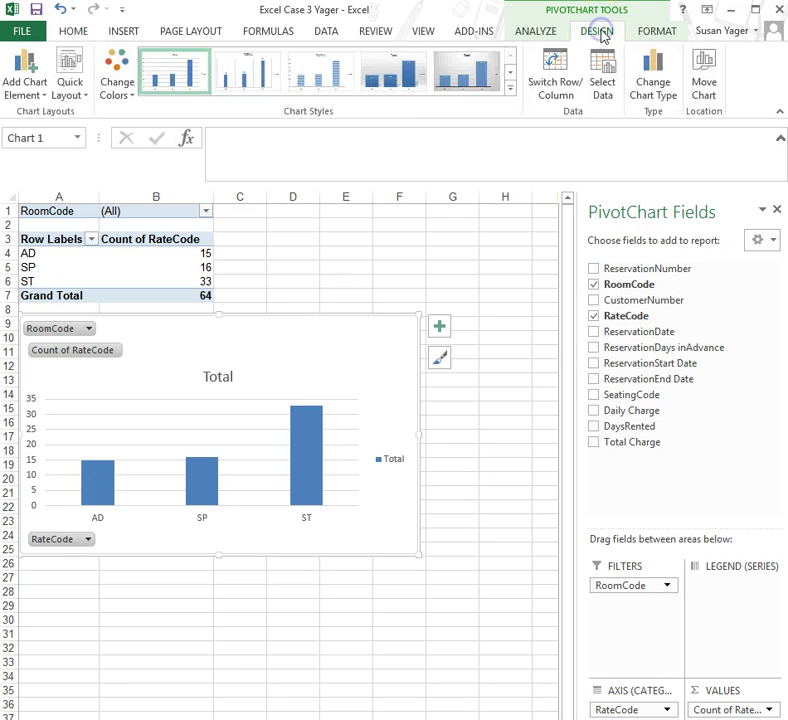
{"action": "left_click", "coordinate": [655, 80]}
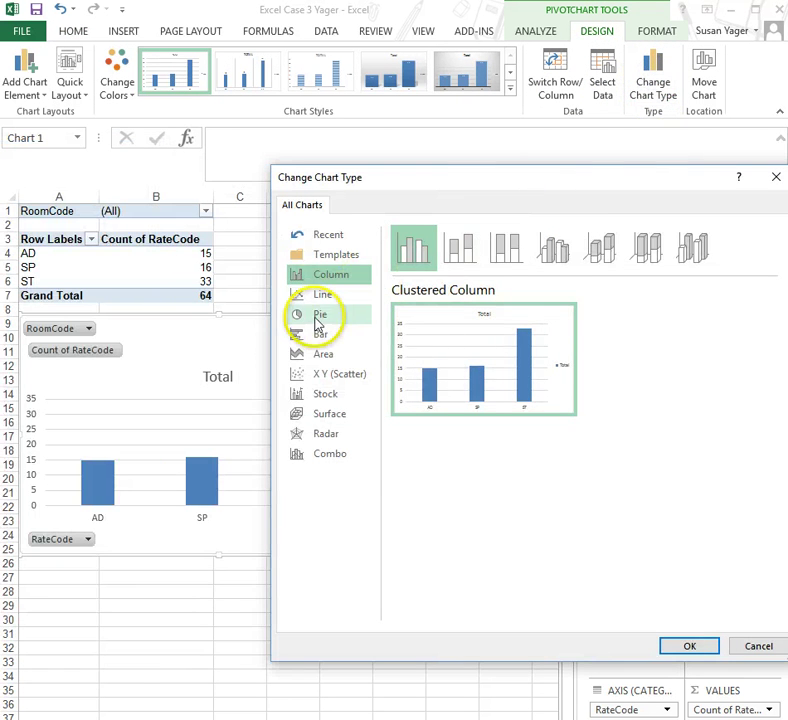
{"action": "left_click", "coordinate": [320, 315]}
{"action": "left_click", "coordinate": [690, 647]}
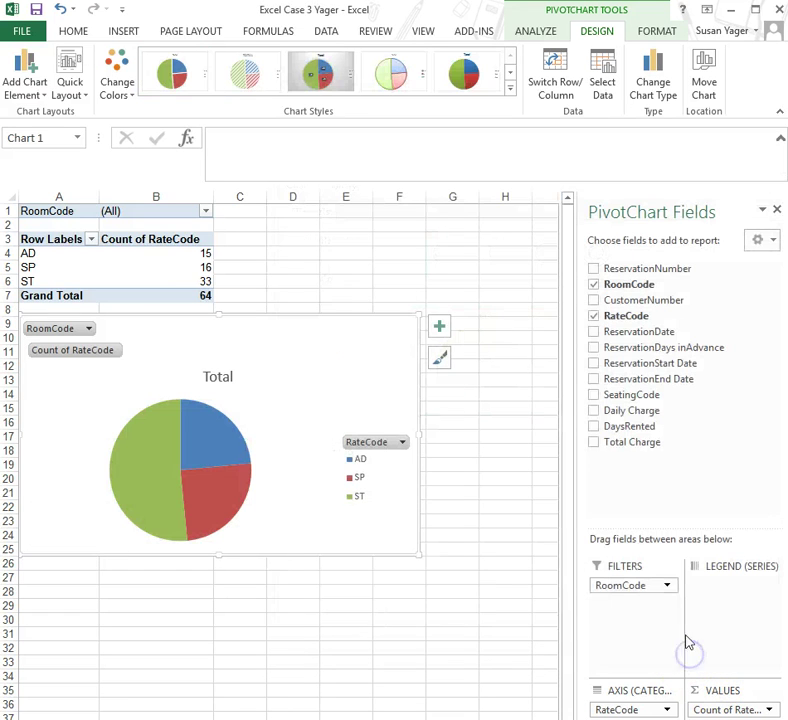
- Add data labels to the pie chart at the Inside End position
{"action": "left_click", "coordinate": [43, 96]}
{"action": "mouse_move", "coordinate": [53, 133]}
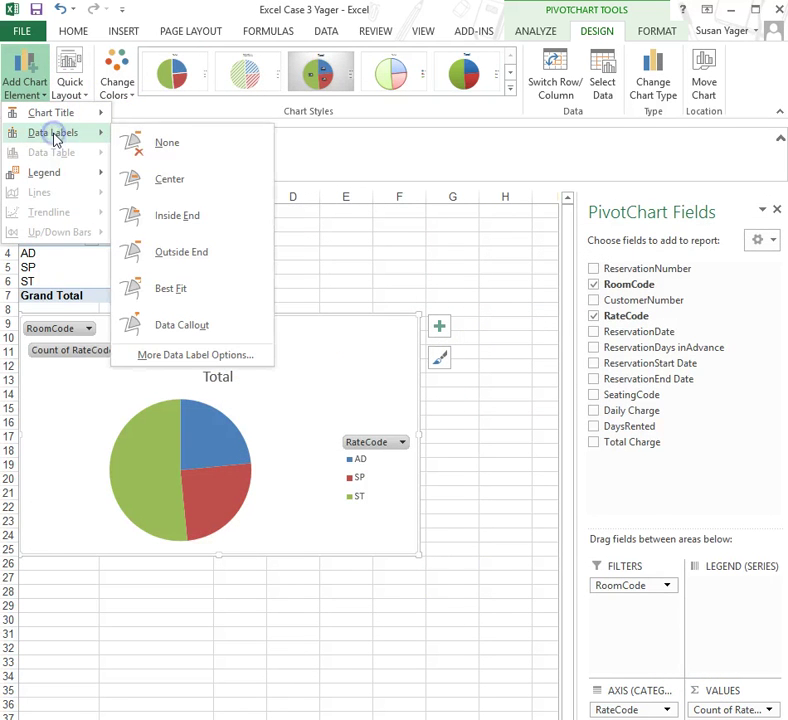
{"action": "left_click", "coordinate": [167, 215]}
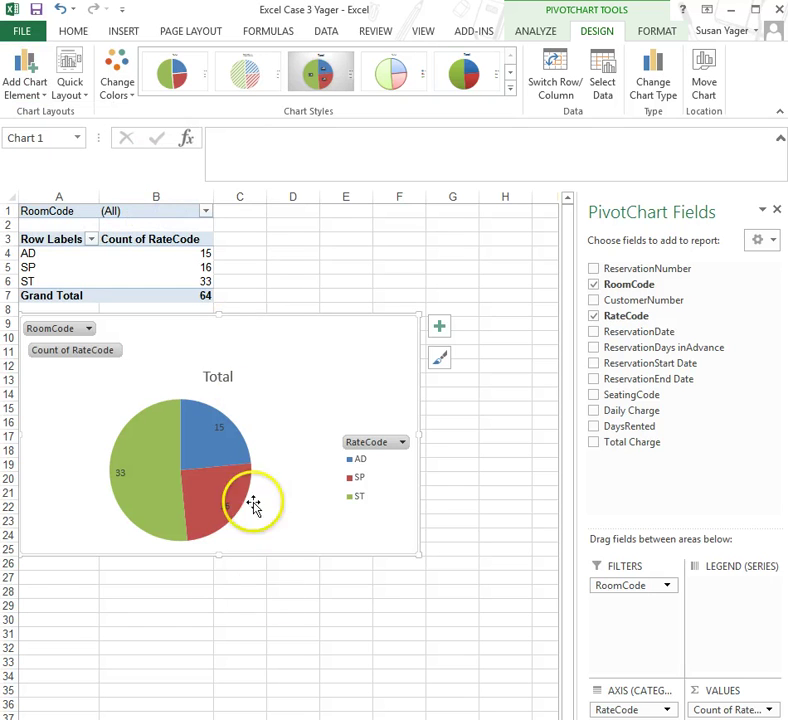
- Replace the pie chart's title with "Rate Frequencies by Room"
{"action": "left_click", "coordinate": [219, 376]}
{"action": "double_click", "coordinate": [219, 376]}
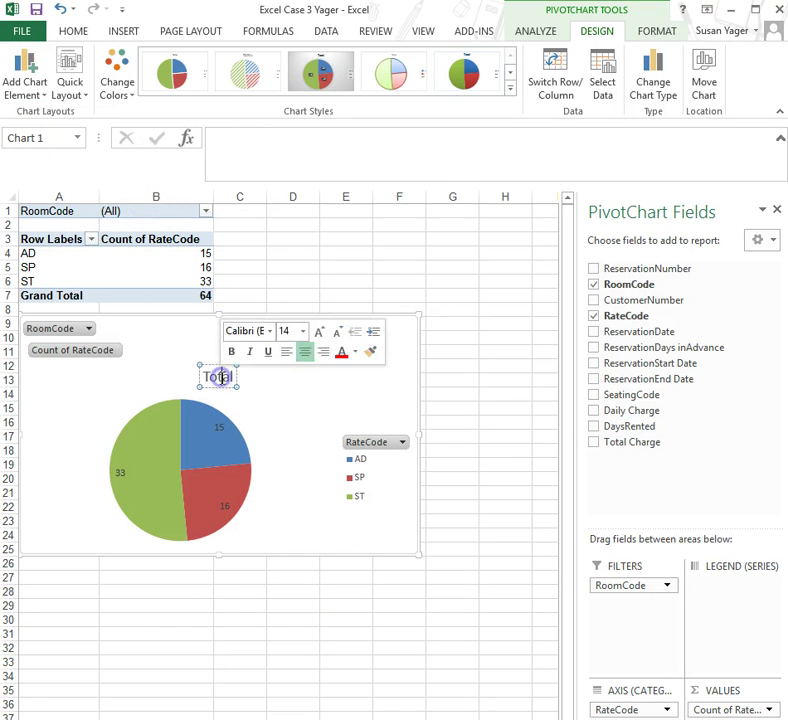
{"action": "type", "text": "R"}
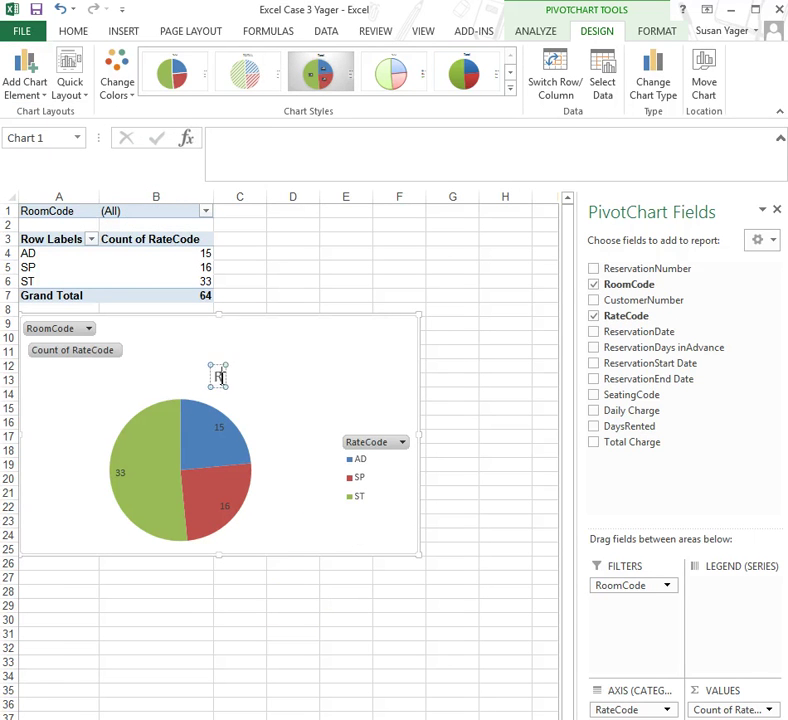
{"action": "type", "text": "ate Frequ"}
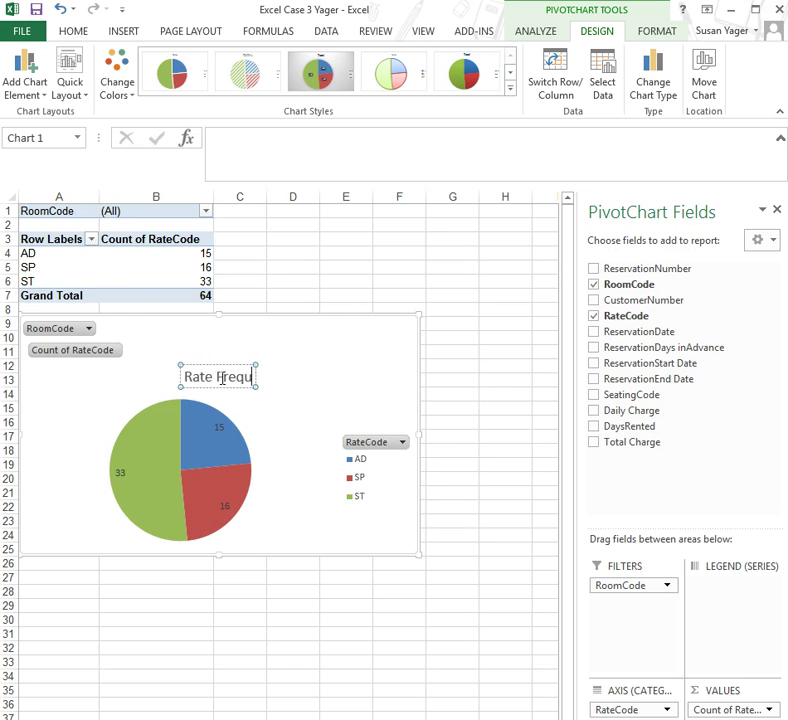
{"action": "type", "text": "encies by Room"}
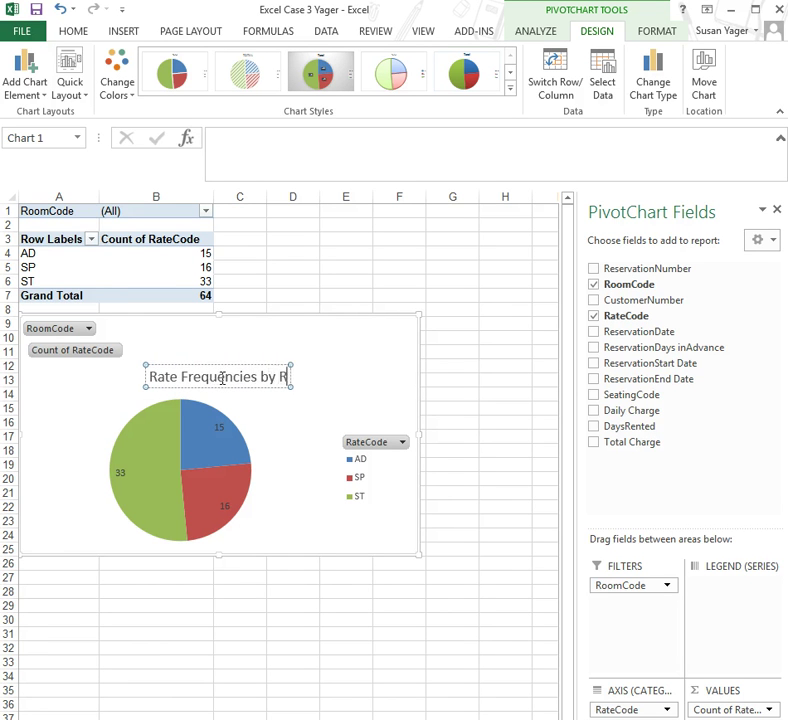
{"action": "left_click", "coordinate": [372, 540]}
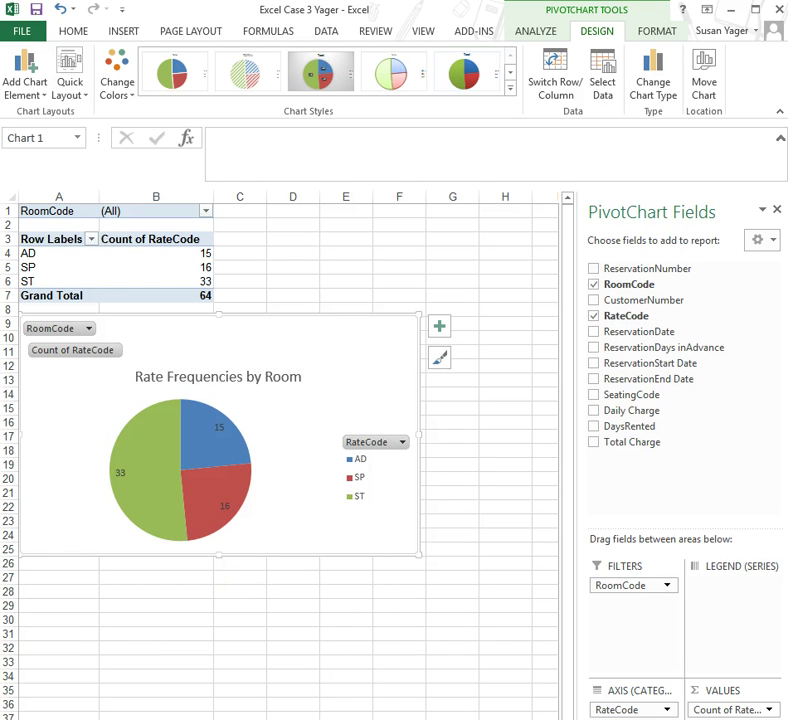